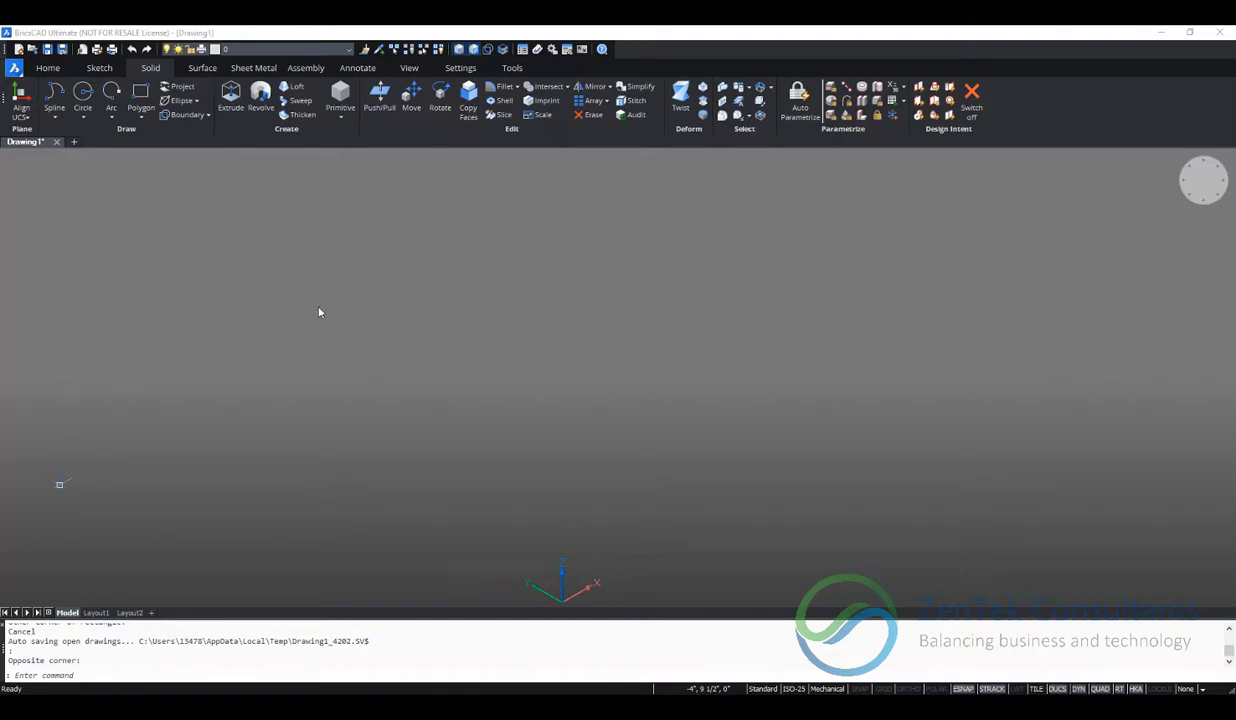
Draw two separate rectangles: one about 2 11/16 by 2 1/2 inches, and a longer, narrower one beside it.
{"action": "left_click", "coordinate": [592, 86]}
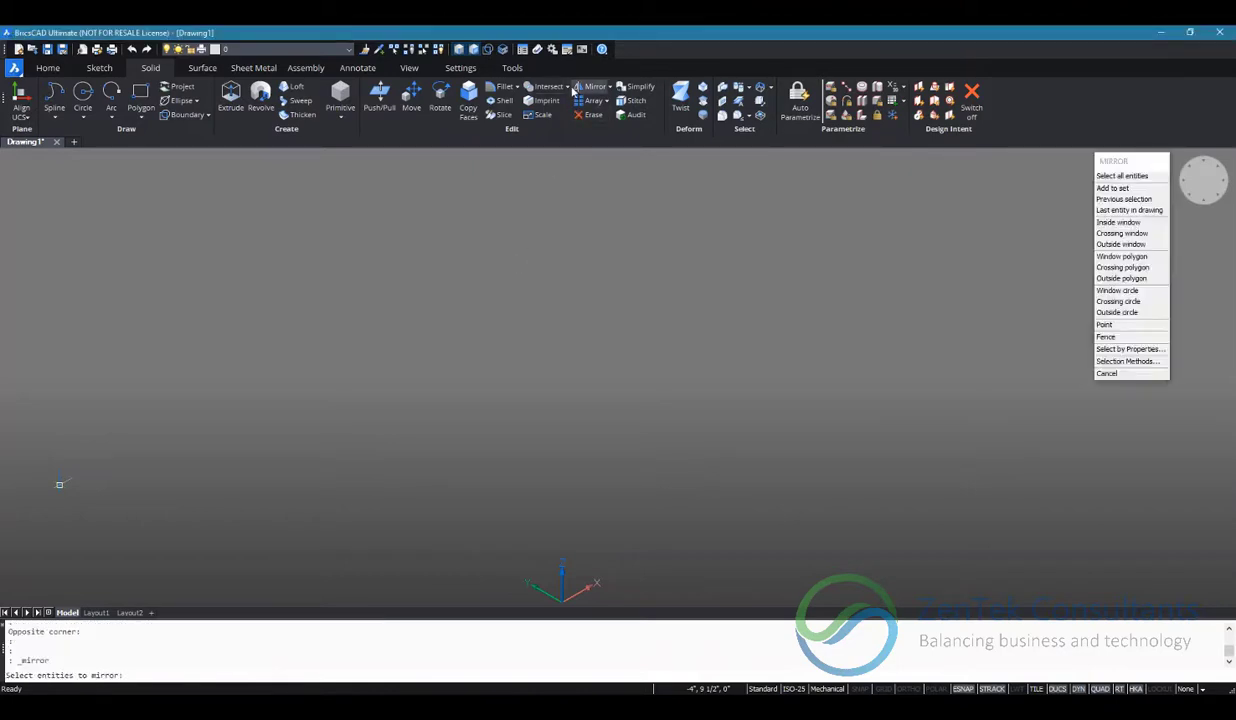
{"action": "left_click", "coordinate": [567, 87]}
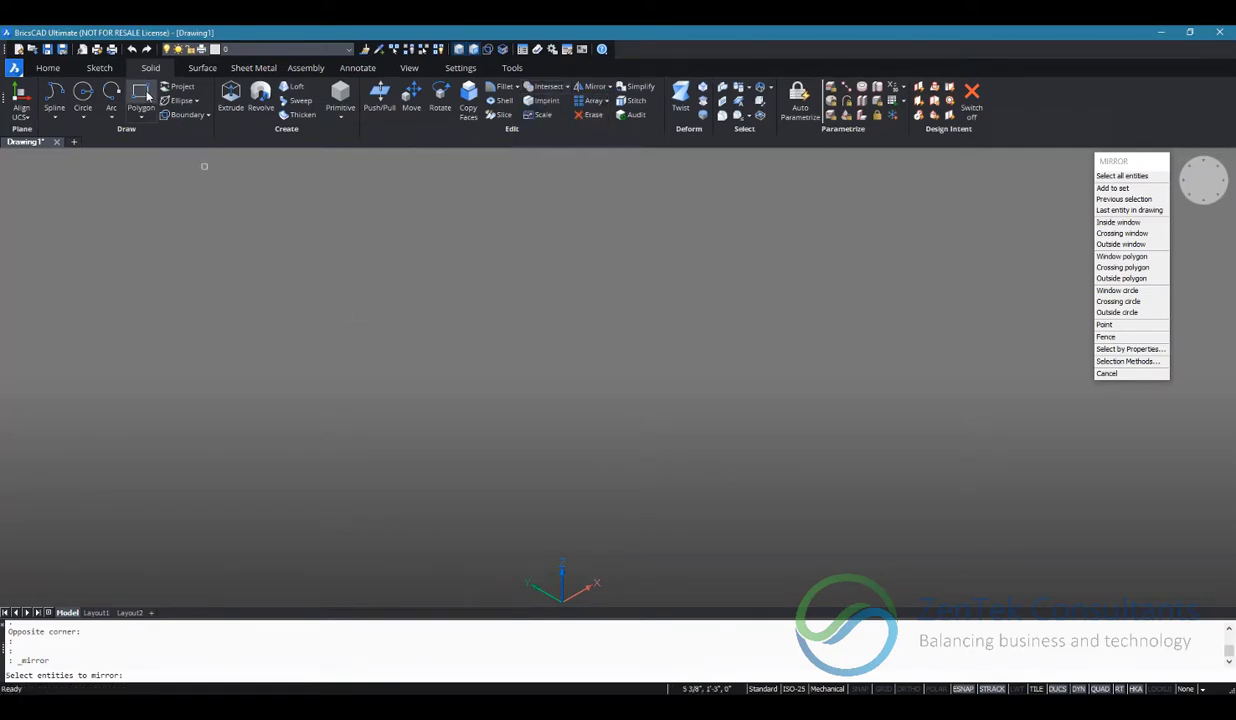
{"action": "left_click", "coordinate": [140, 93]}
{"action": "left_click", "coordinate": [443, 353]}
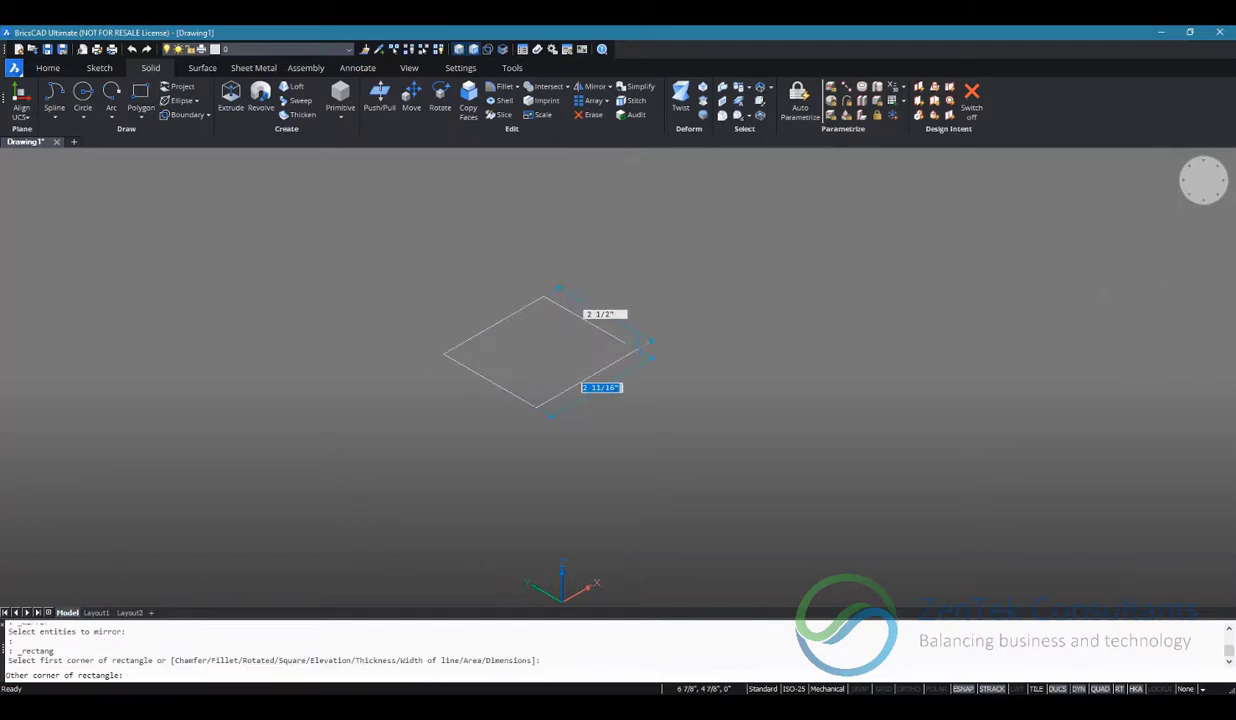
{"action": "left_click", "coordinate": [640, 352]}
{"action": "left_click", "coordinate": [140, 93]}
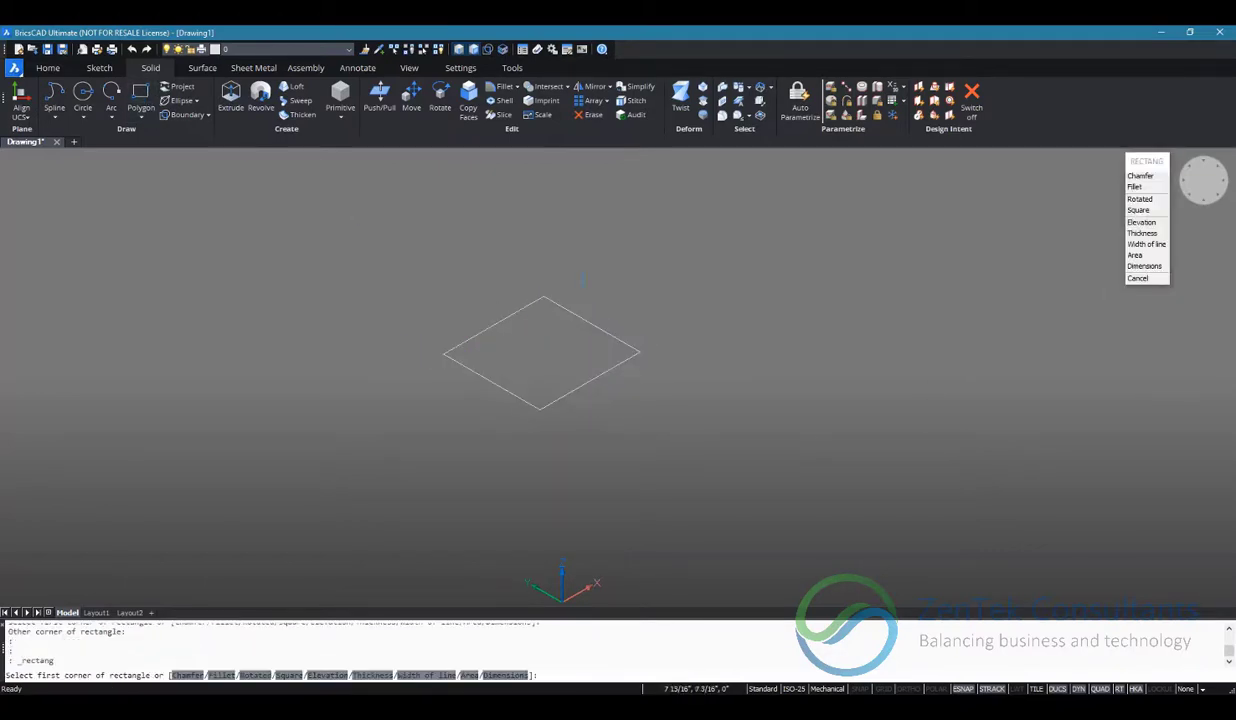
{"action": "left_click", "coordinate": [733, 471]}
{"action": "left_click", "coordinate": [846, 336]}
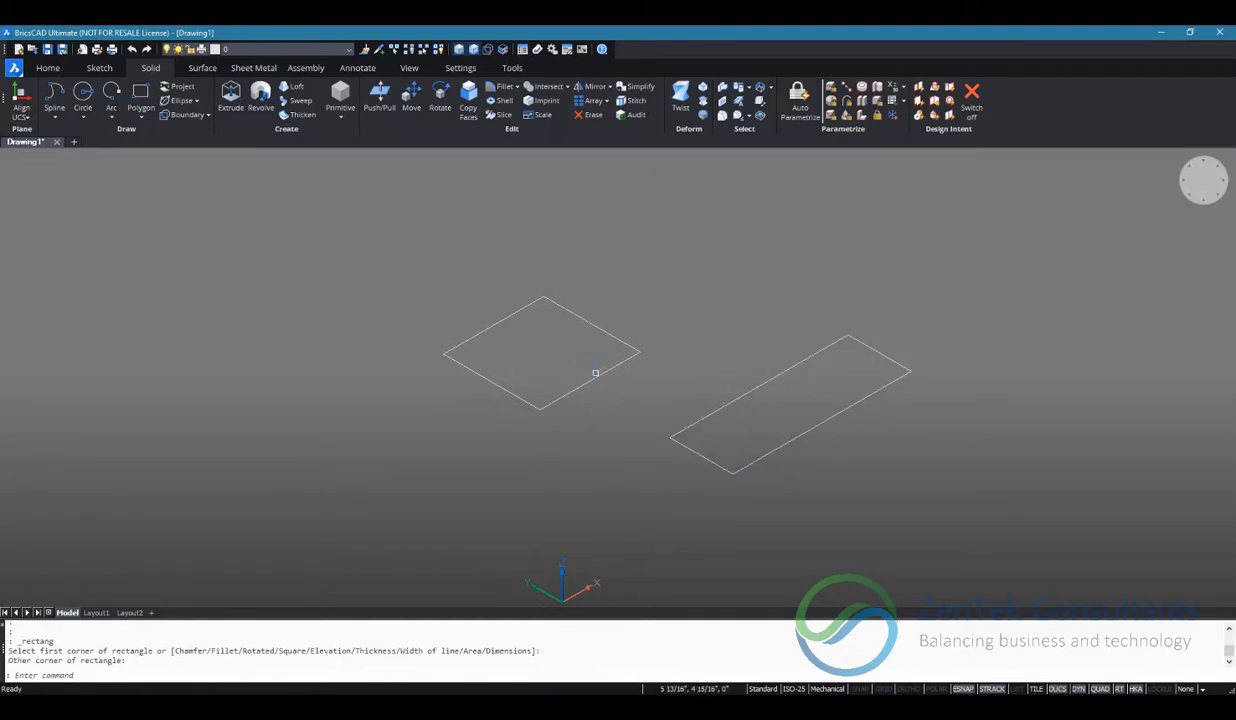
Extrude both rectangles together upward by about 3 5/8 inches to create two solid boxes.
{"action": "left_click", "coordinate": [576, 363]}
{"action": "left_click", "coordinate": [702, 415]}
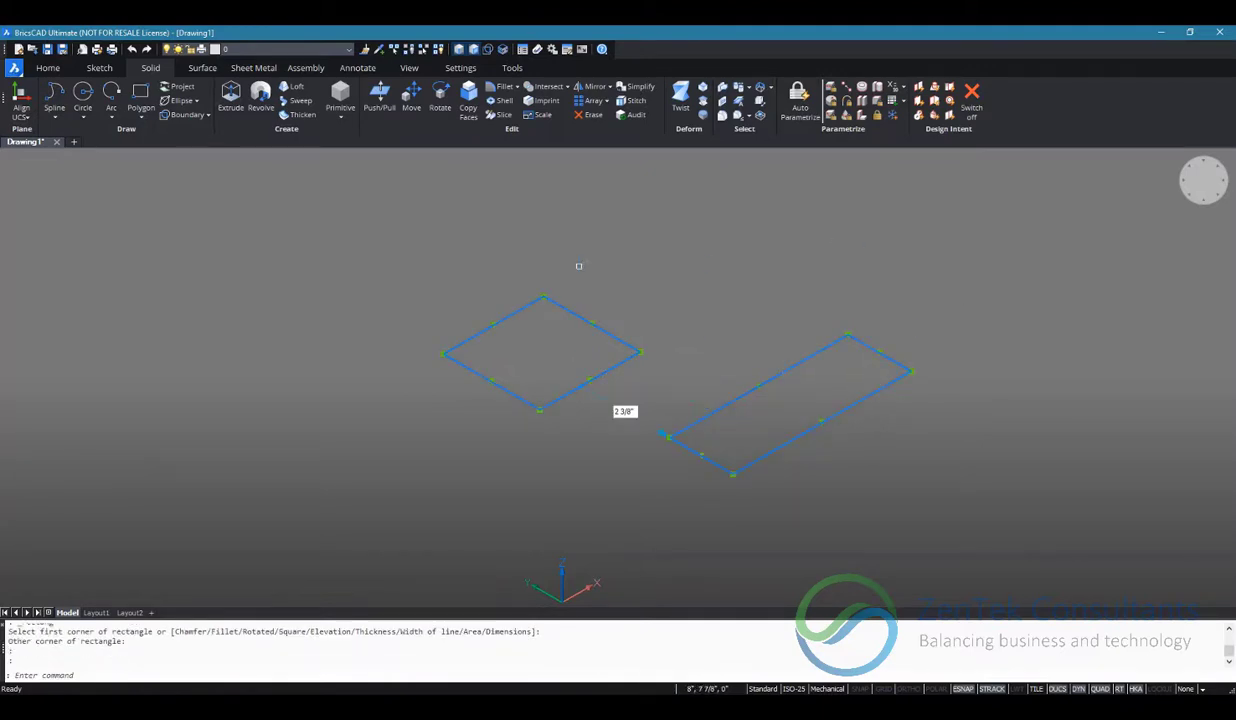
{"action": "left_click", "coordinate": [230, 97]}
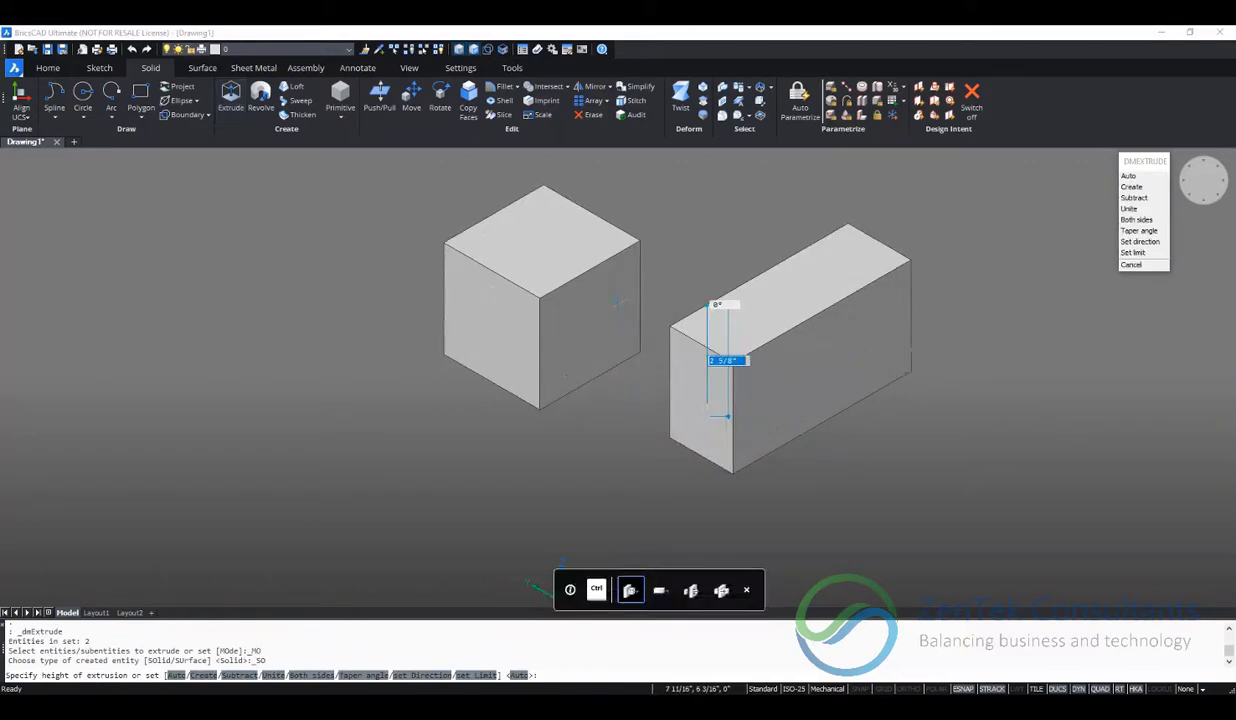
{"action": "middle_click_drag", "start_coordinate": [617, 298], "coordinate": [567, 317]}
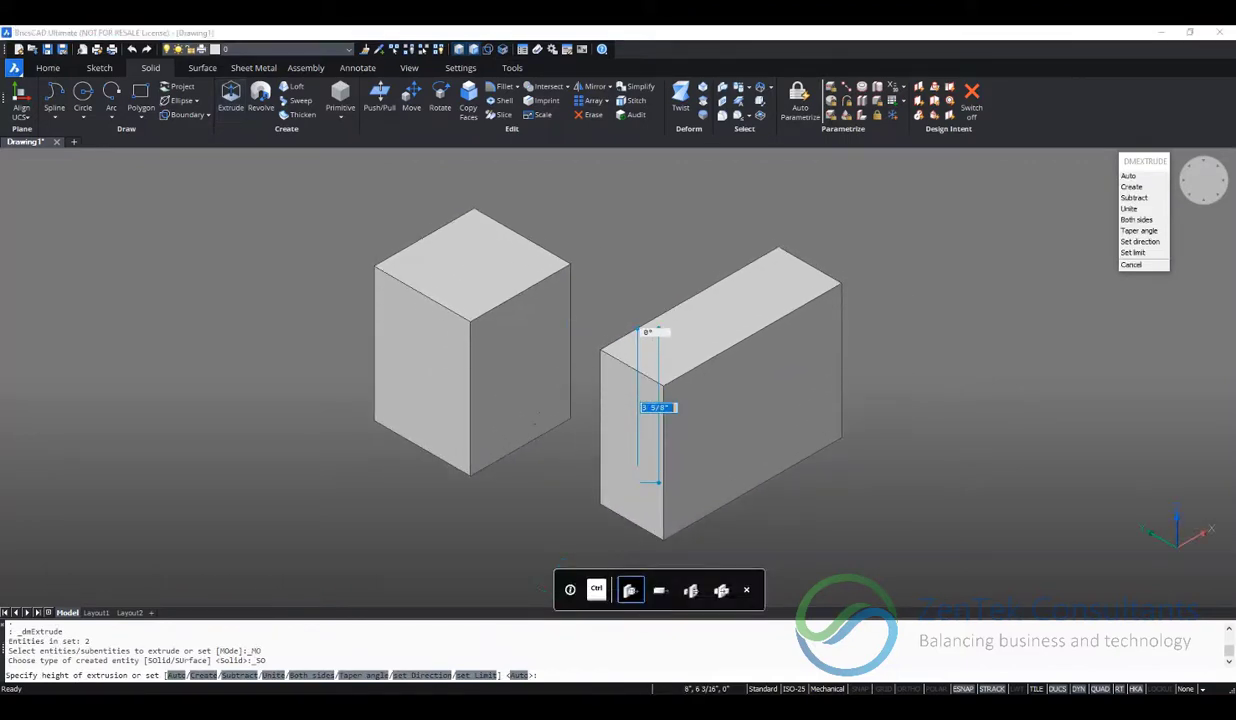
{"action": "left_click", "coordinate": [570, 318]}
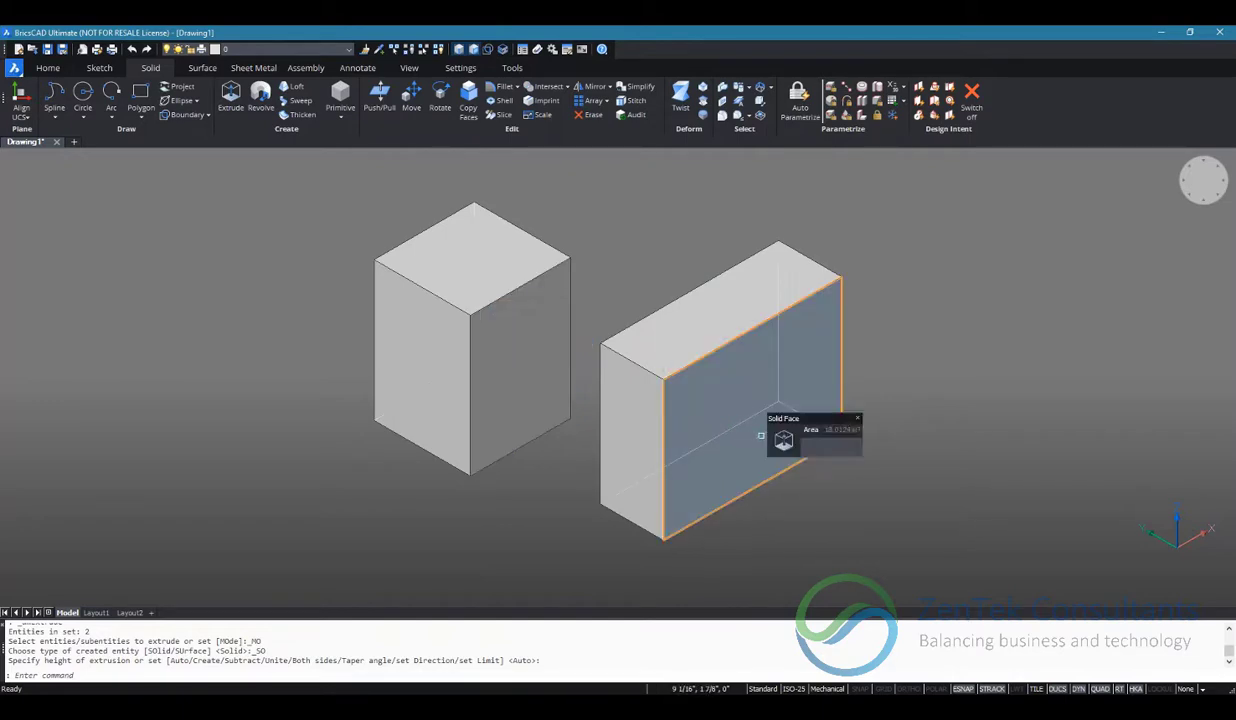
Move the squarish box and the long box individually, placing the squarish box close to the long one without touching it.
{"action": "middle_click_drag", "start_coordinate": [565, 478], "coordinate": [601, 455]}
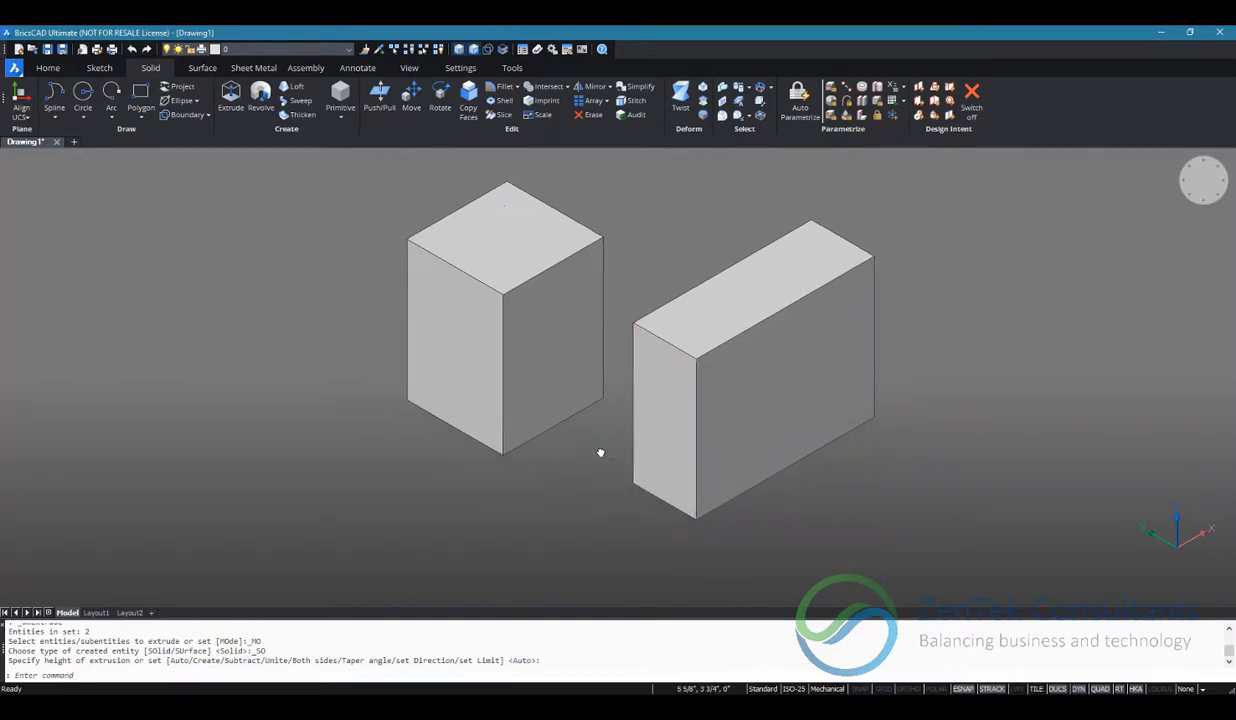
{"action": "left_click", "coordinate": [491, 289]}
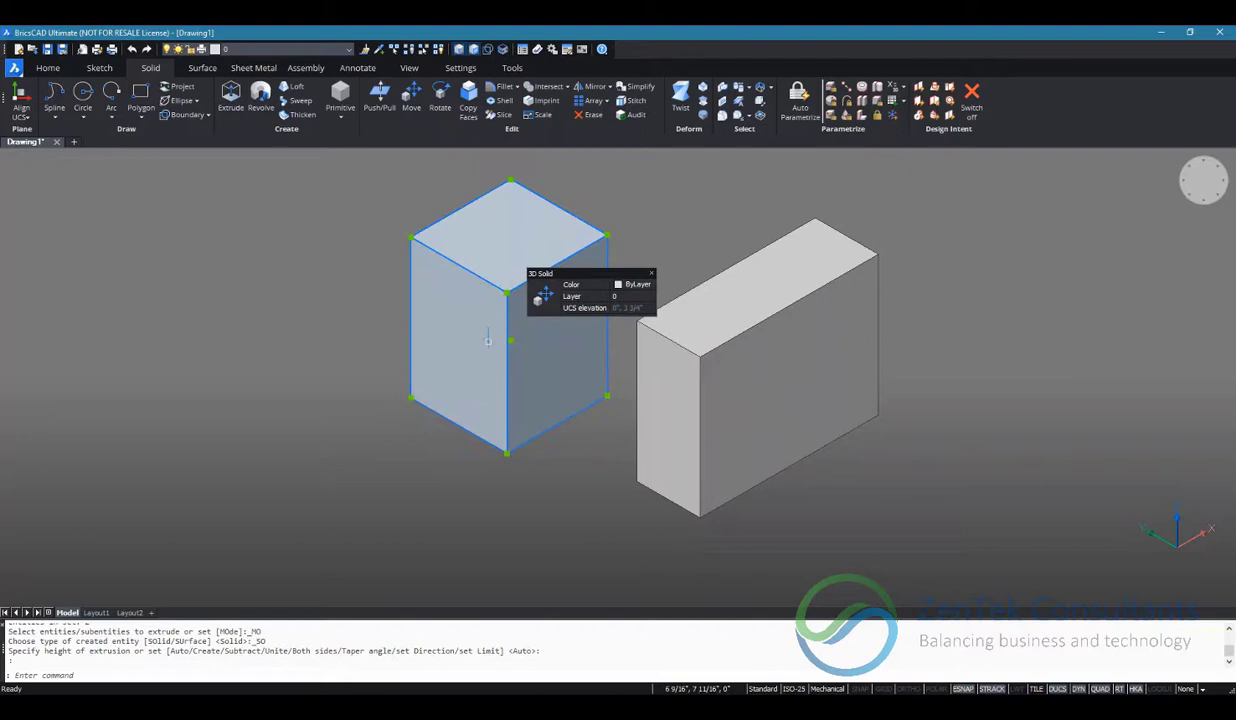
{"action": "left_click_drag", "start_coordinate": [535, 356], "coordinate": [326, 312]}
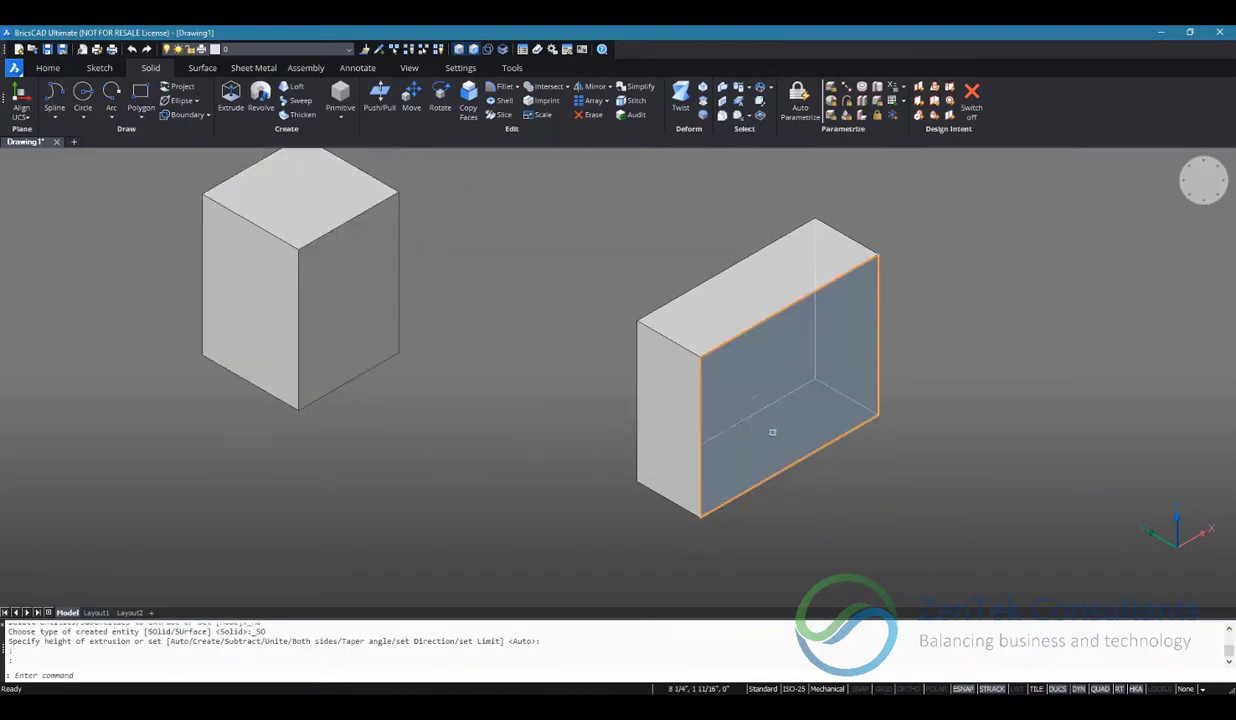
{"action": "left_click", "coordinate": [743, 402]}
{"action": "left_click_drag", "start_coordinate": [737, 408], "coordinate": [527, 470]}
{"action": "left_click", "coordinate": [370, 352]}
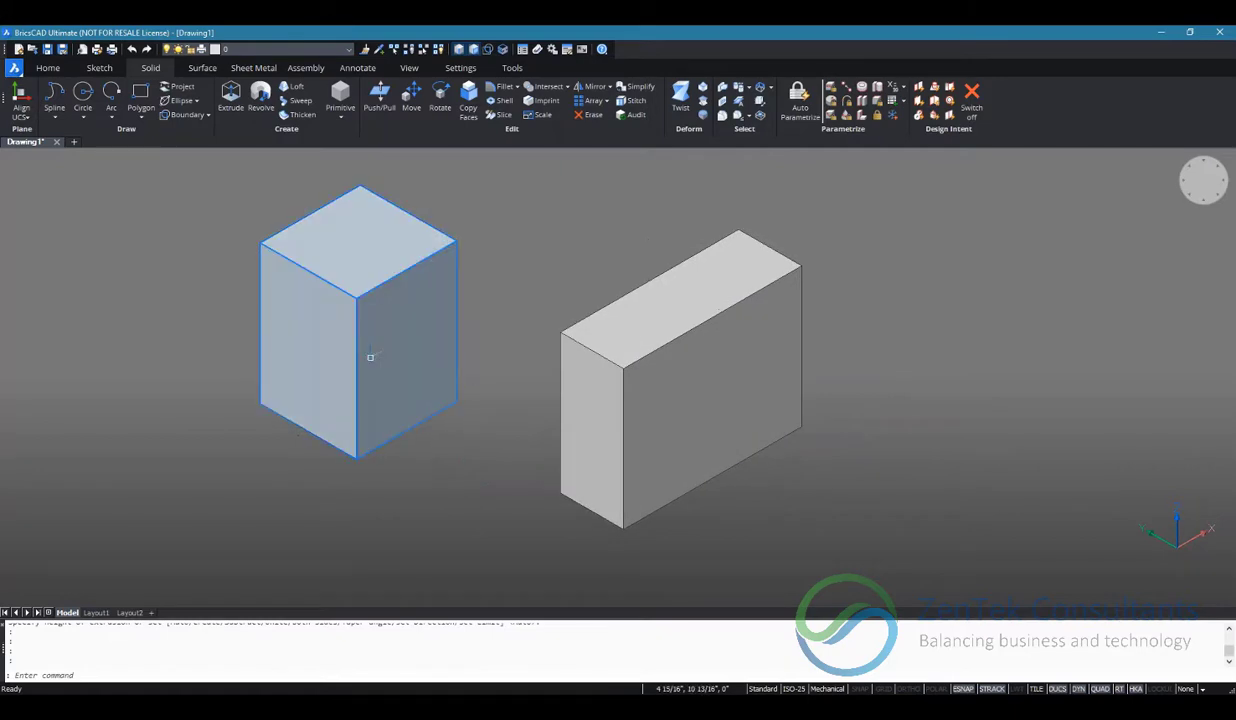
{"action": "key", "text": "Escape"}
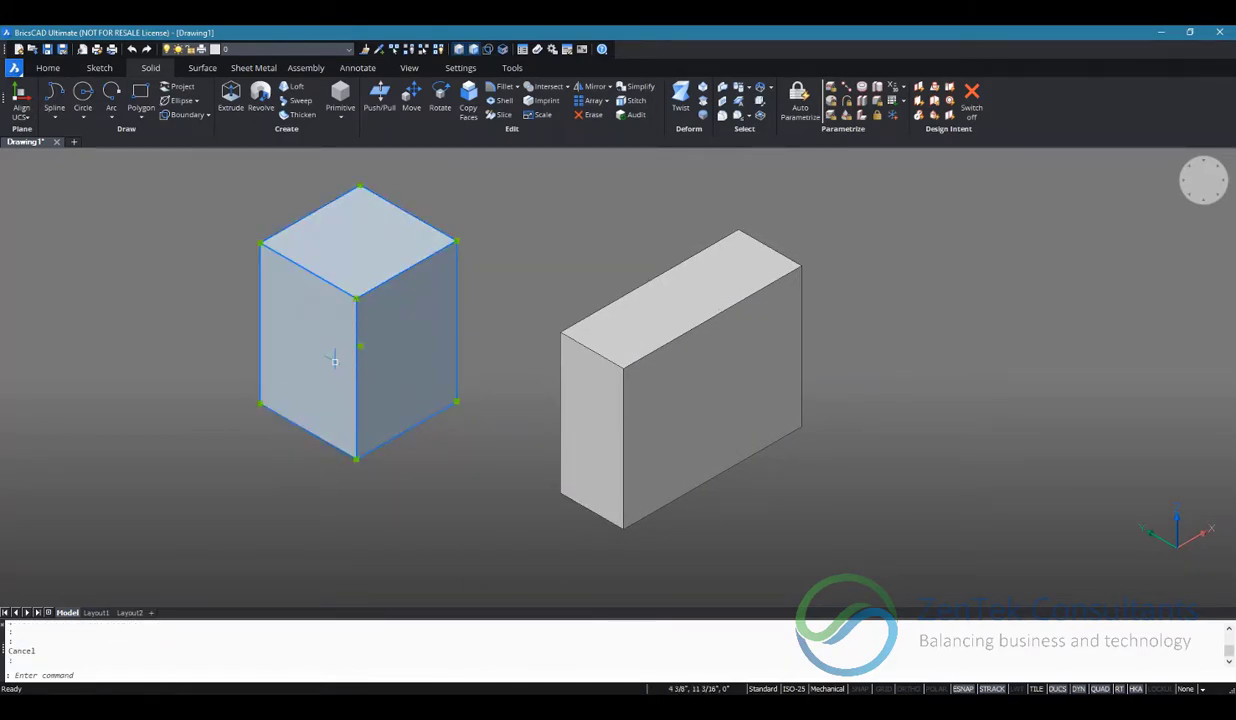
{"action": "left_click_drag", "start_coordinate": [305, 385], "coordinate": [397, 357]}
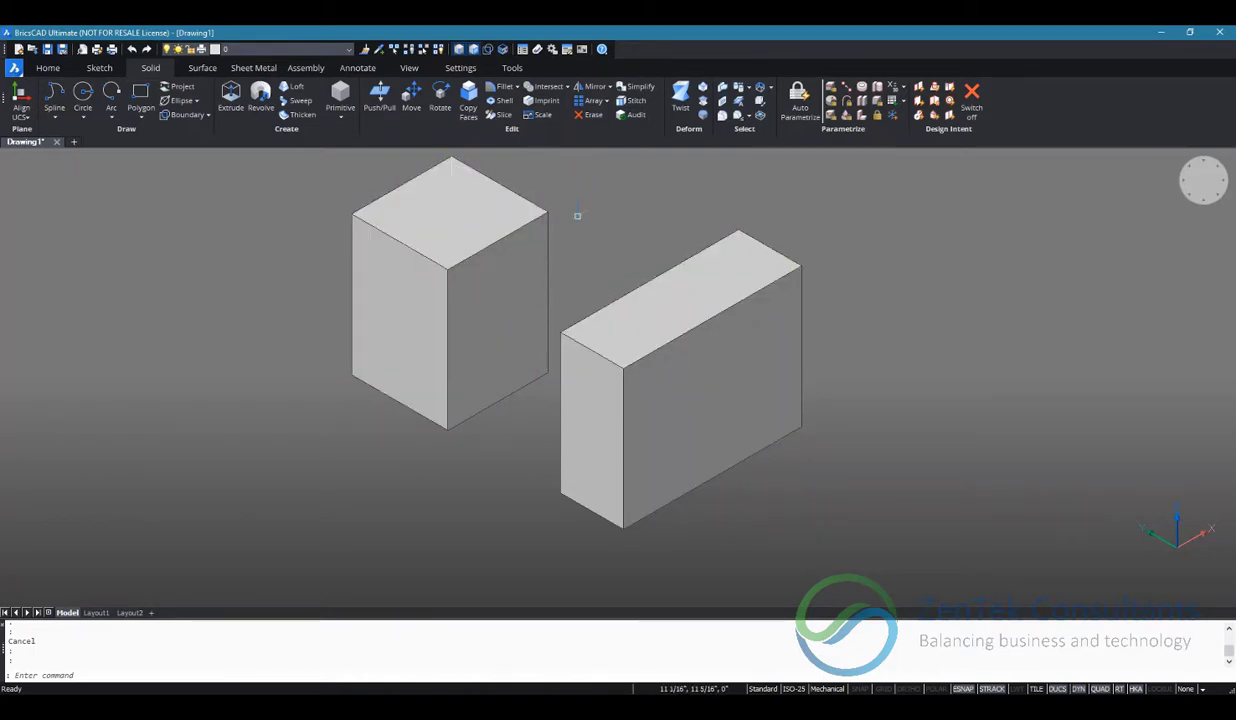
Union the squarish box and the long box into a single solid while they stand apart.
{"action": "left_click", "coordinate": [567, 87]}
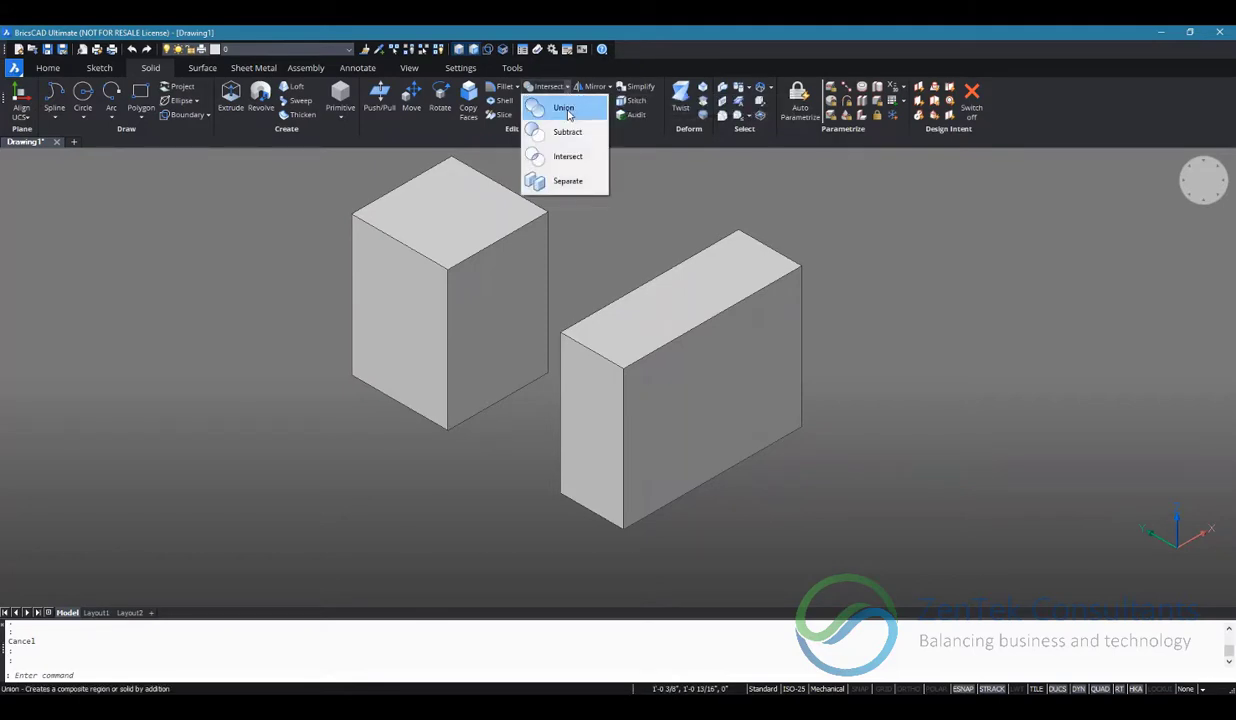
{"action": "left_click", "coordinate": [560, 104]}
{"action": "left_click", "coordinate": [430, 320]}
{"action": "left_click", "coordinate": [683, 347]}
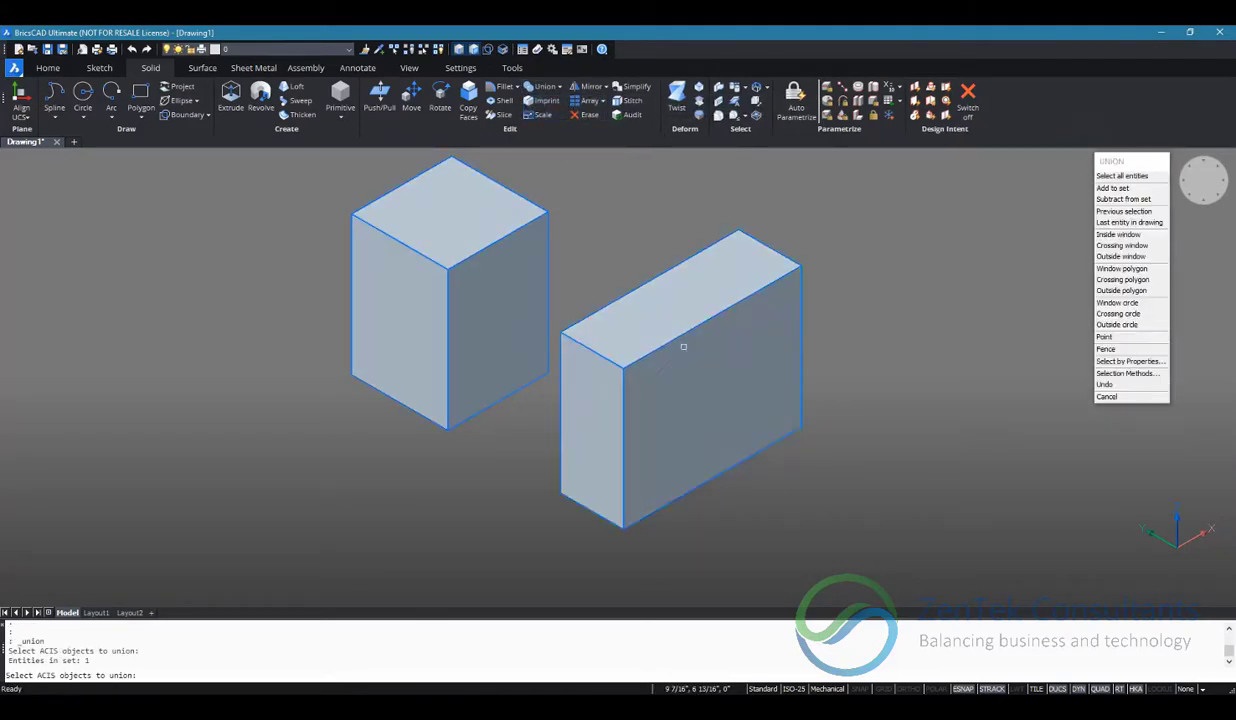
{"action": "key", "text": "Return"}
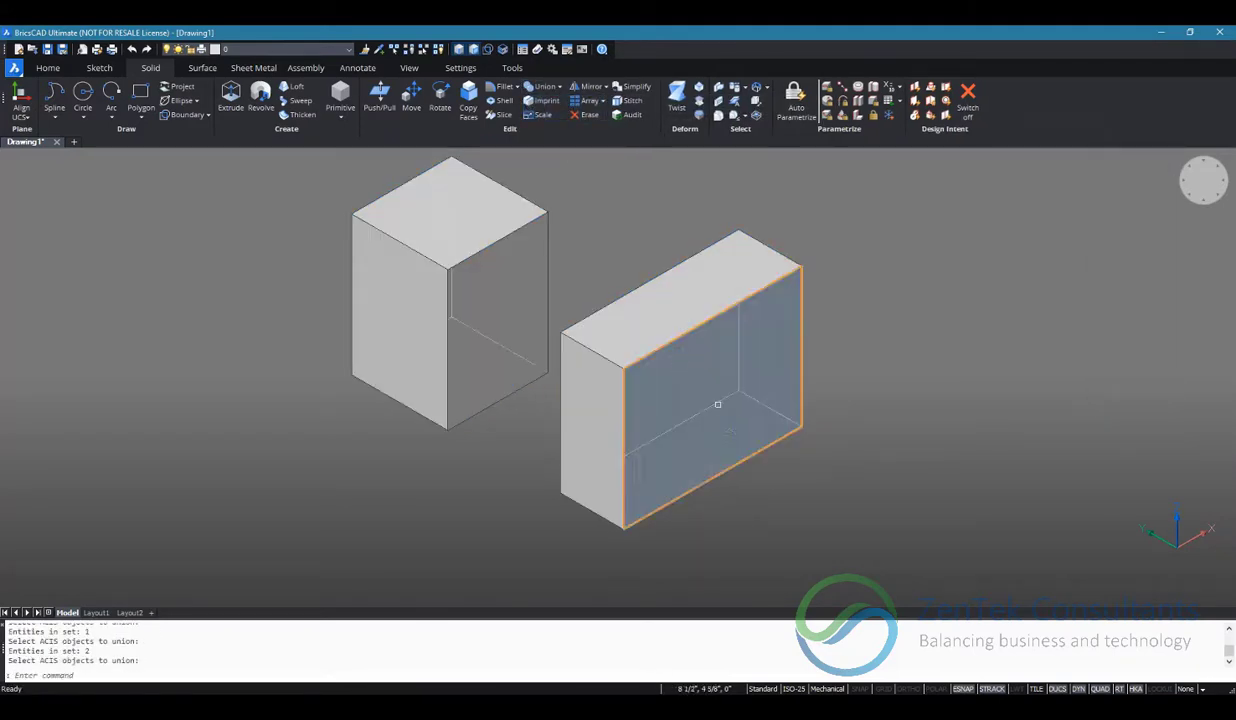
Move the united two-part solid a short distance as one object and deselect it.
{"action": "left_click", "coordinate": [390, 300]}
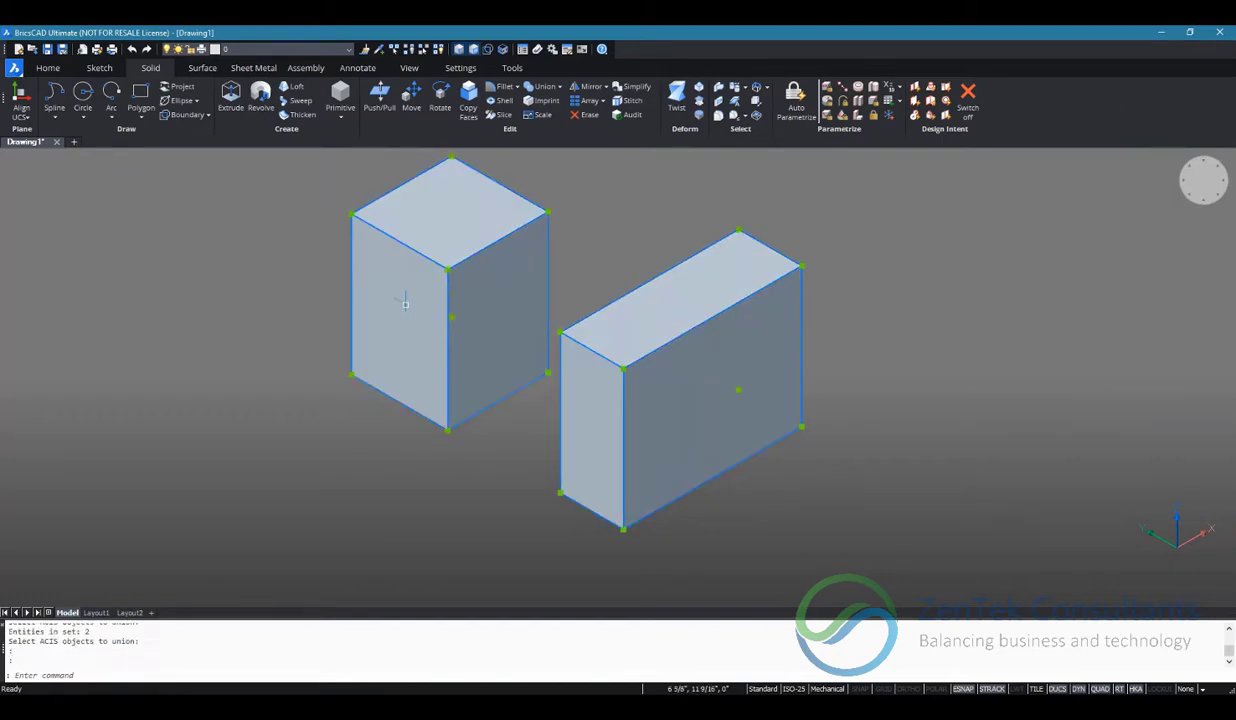
{"action": "left_click_drag", "start_coordinate": [390, 300], "coordinate": [380, 327]}
{"action": "left_click", "coordinate": [560, 268]}
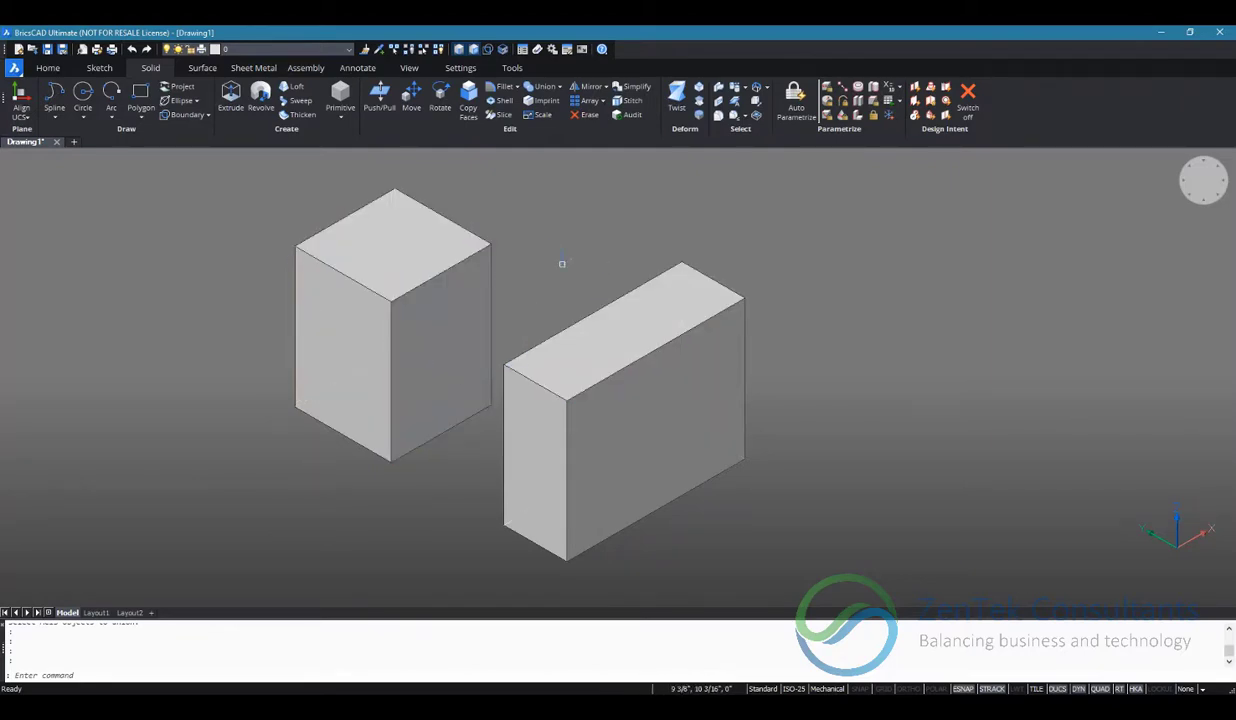
Separate the united solid into independent solids and check by selecting only the squarish box.
{"action": "left_click", "coordinate": [558, 87]}
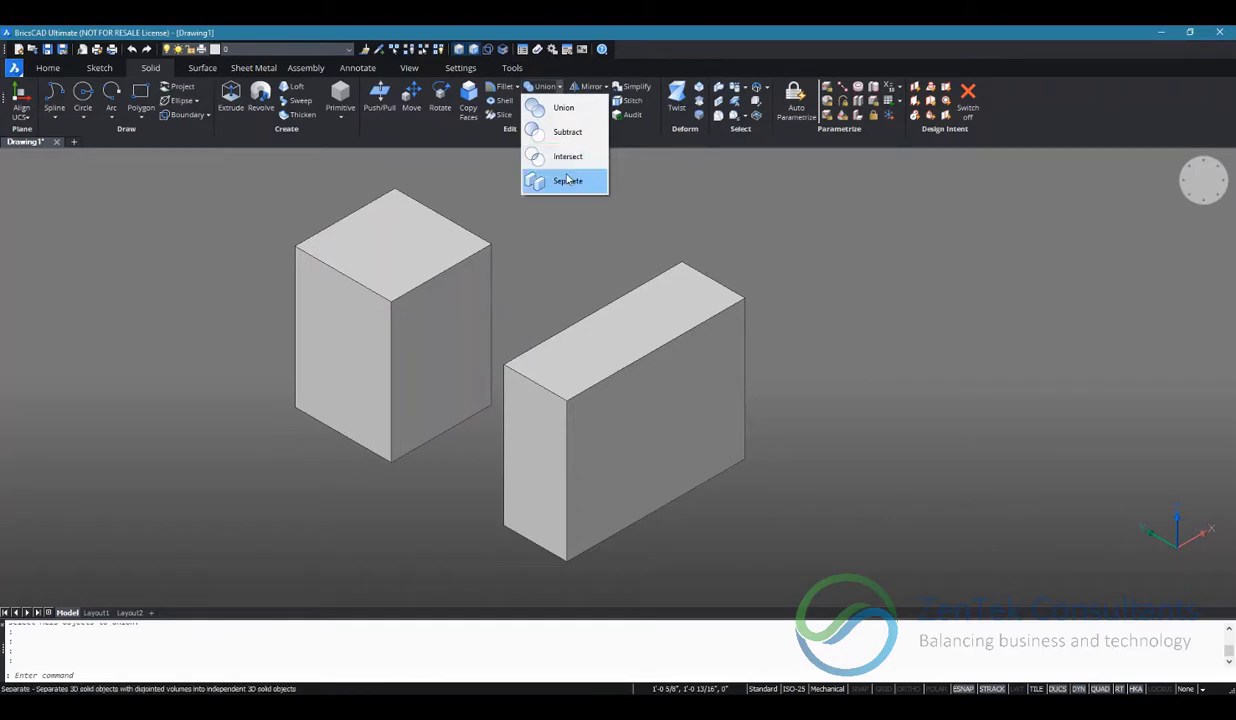
{"action": "left_click", "coordinate": [545, 181]}
{"action": "left_click", "coordinate": [430, 273]}
{"action": "key", "text": "Return"}
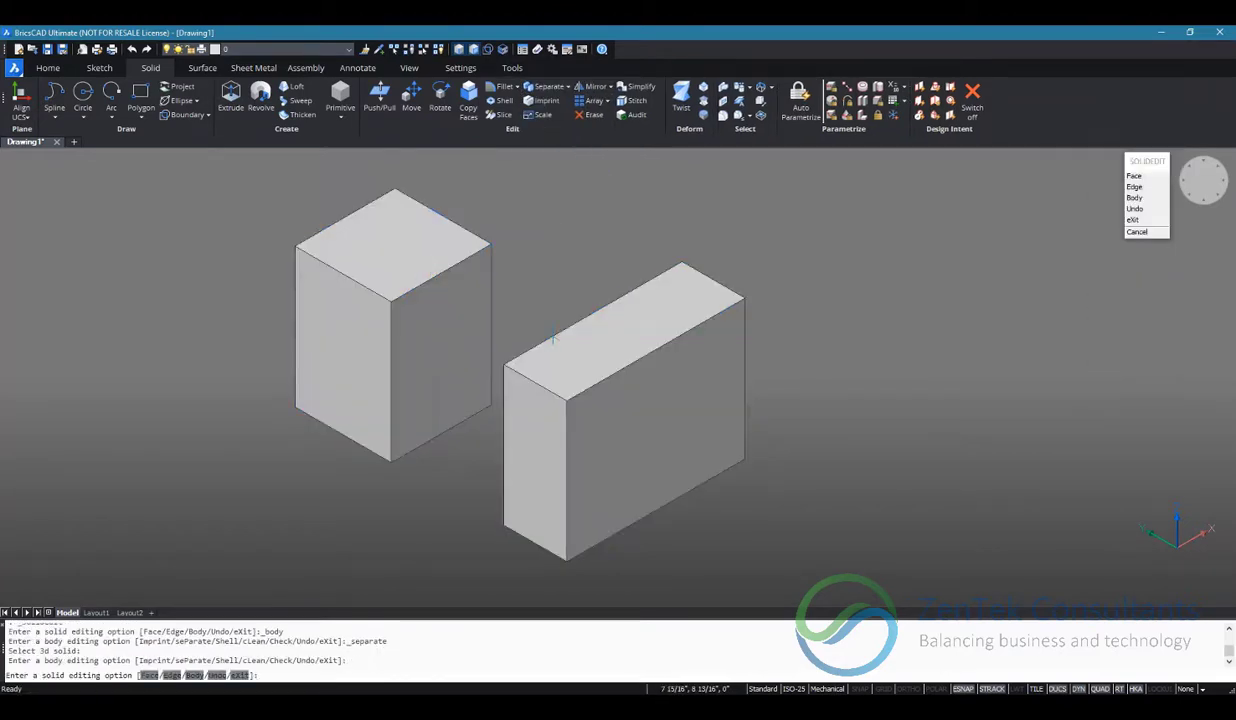
{"action": "key", "text": "Return"}
{"action": "left_click", "coordinate": [397, 321]}
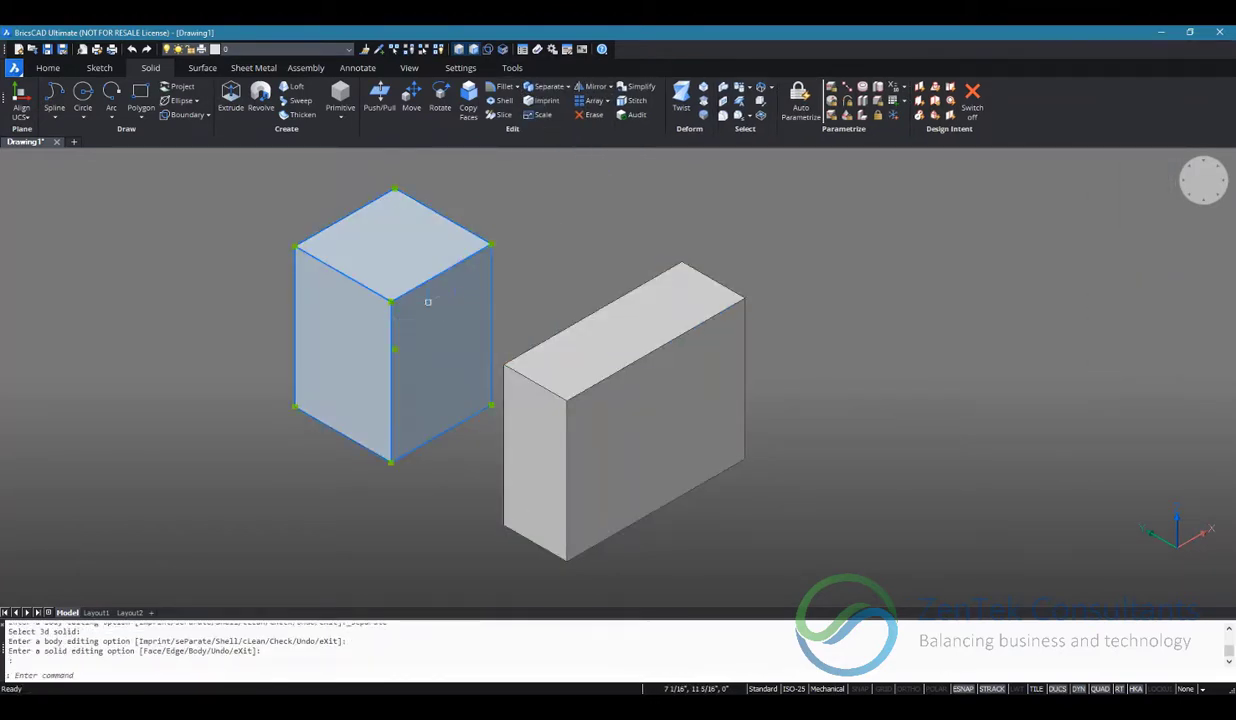
{"action": "mouse_move", "coordinate": [427, 301]}
{"action": "key", "text": "Escape"}
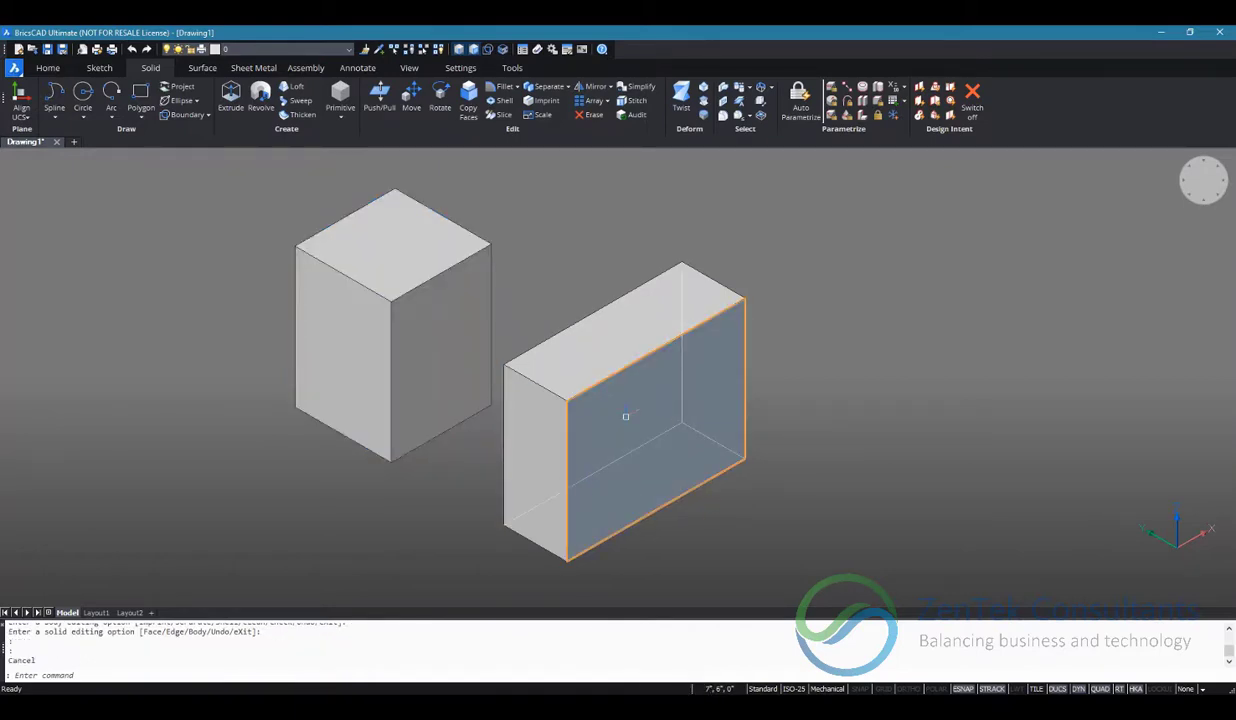
Try to move the long box by its lower front corner onto the top front corner of the squarish box.
{"action": "left_click", "coordinate": [411, 103]}
{"action": "left_click", "coordinate": [692, 396]}
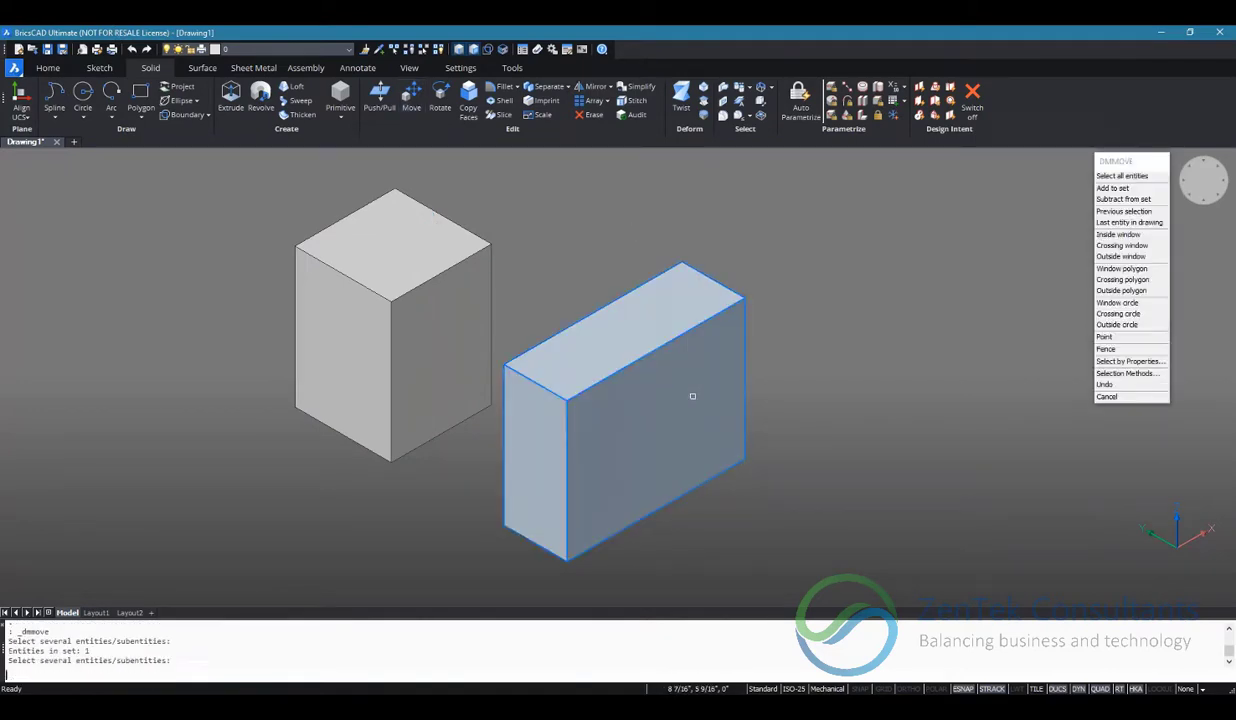
{"action": "key", "text": "Return"}
{"action": "left_click", "coordinate": [563, 557]}
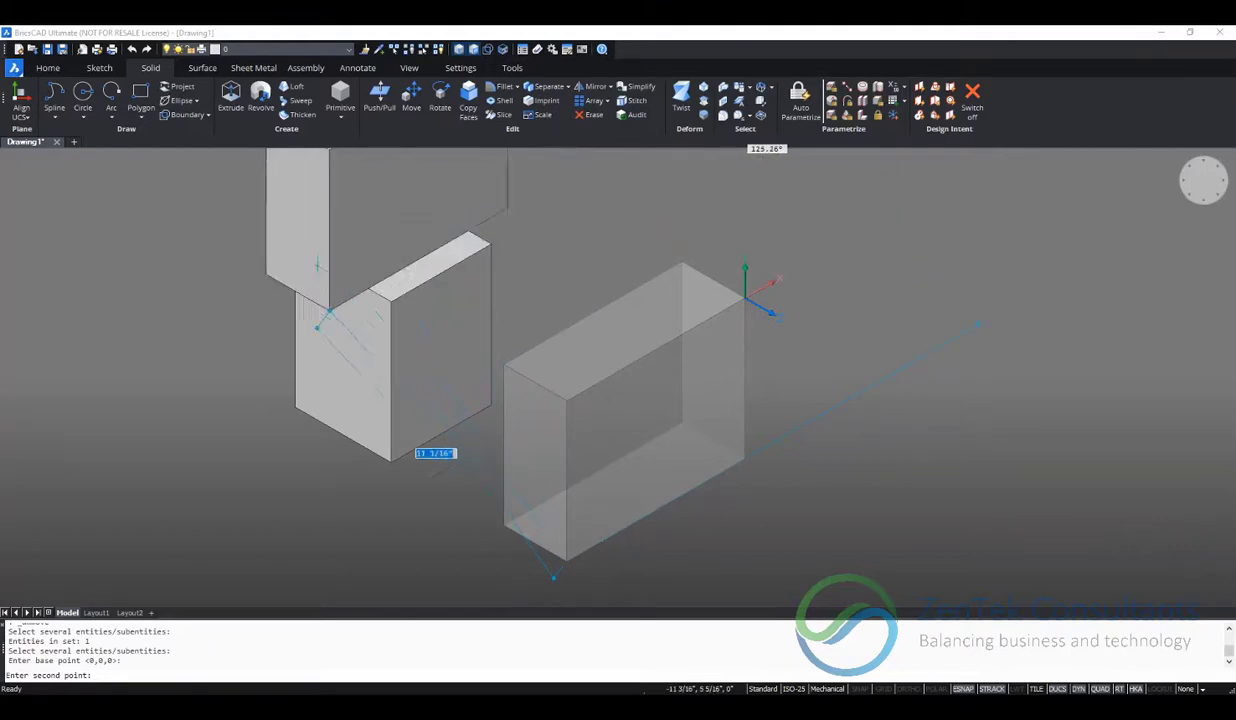
{"action": "scroll", "coordinate": [418, 378], "scroll_direction": "up", "scroll_amount": 5}
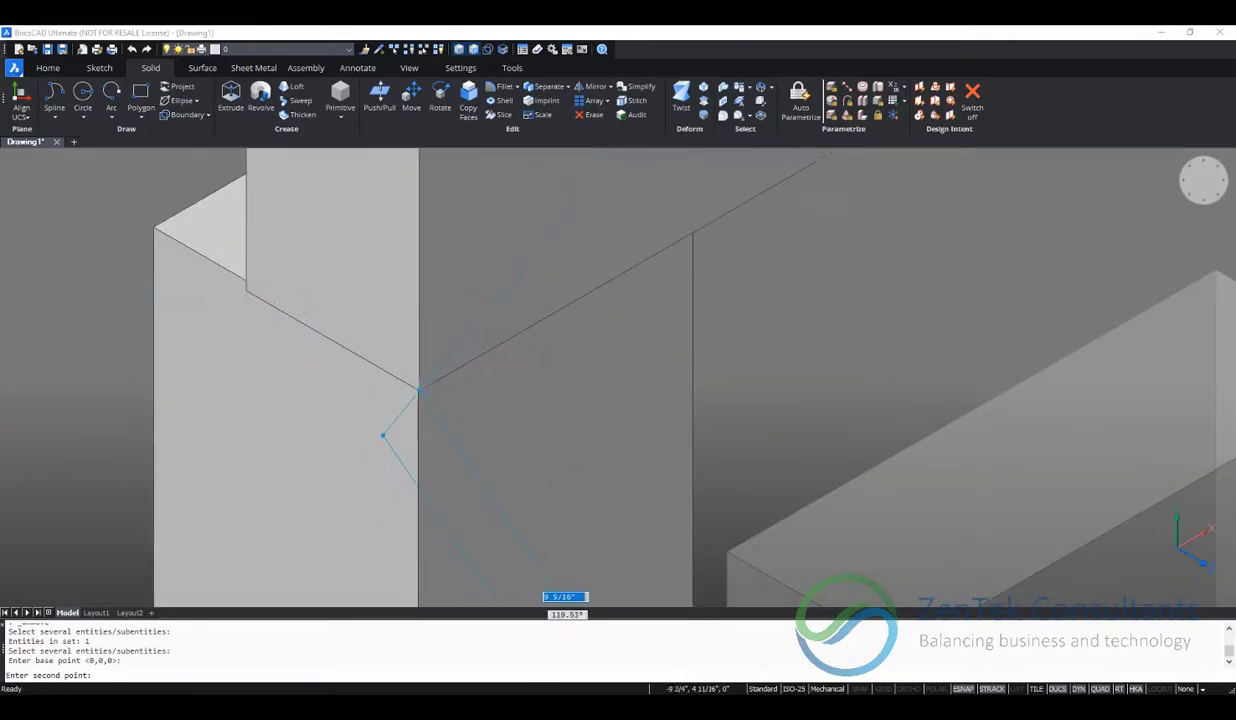
{"action": "left_click", "coordinate": [800, 298]}
{"action": "scroll", "coordinate": [796, 430], "scroll_direction": "up", "scroll_amount": 5}
{"action": "scroll", "coordinate": [796, 430], "scroll_direction": "down", "scroll_amount": 5}
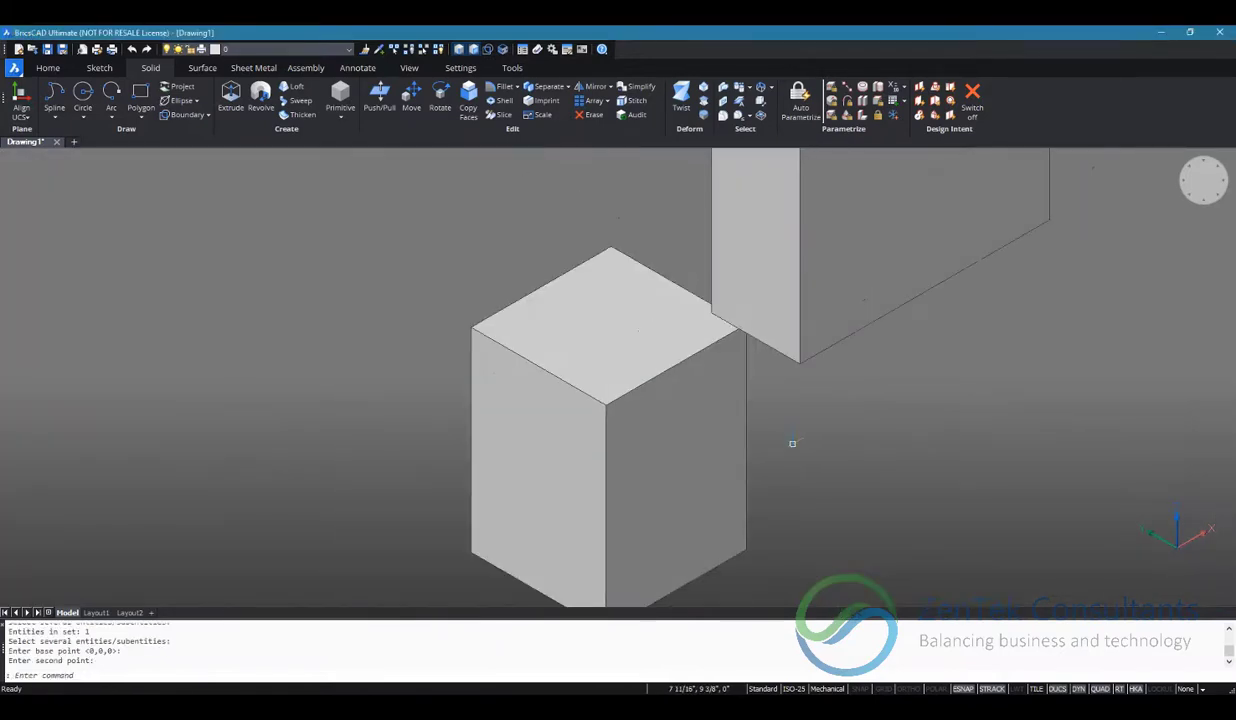
Move the long box from its lower front corner to the squarish box's top front corner so the boxes stack flush.
{"action": "left_click", "coordinate": [840, 208]}
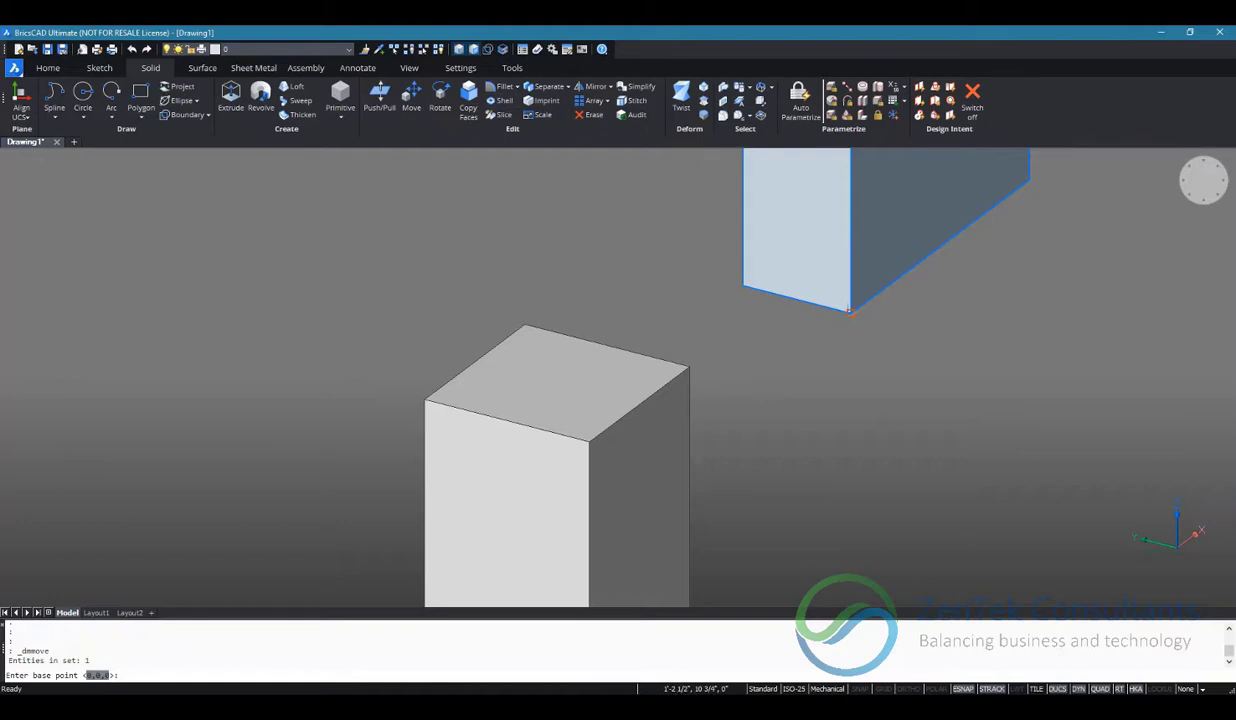
{"action": "left_click", "coordinate": [850, 311]}
{"action": "left_click", "coordinate": [589, 440]}
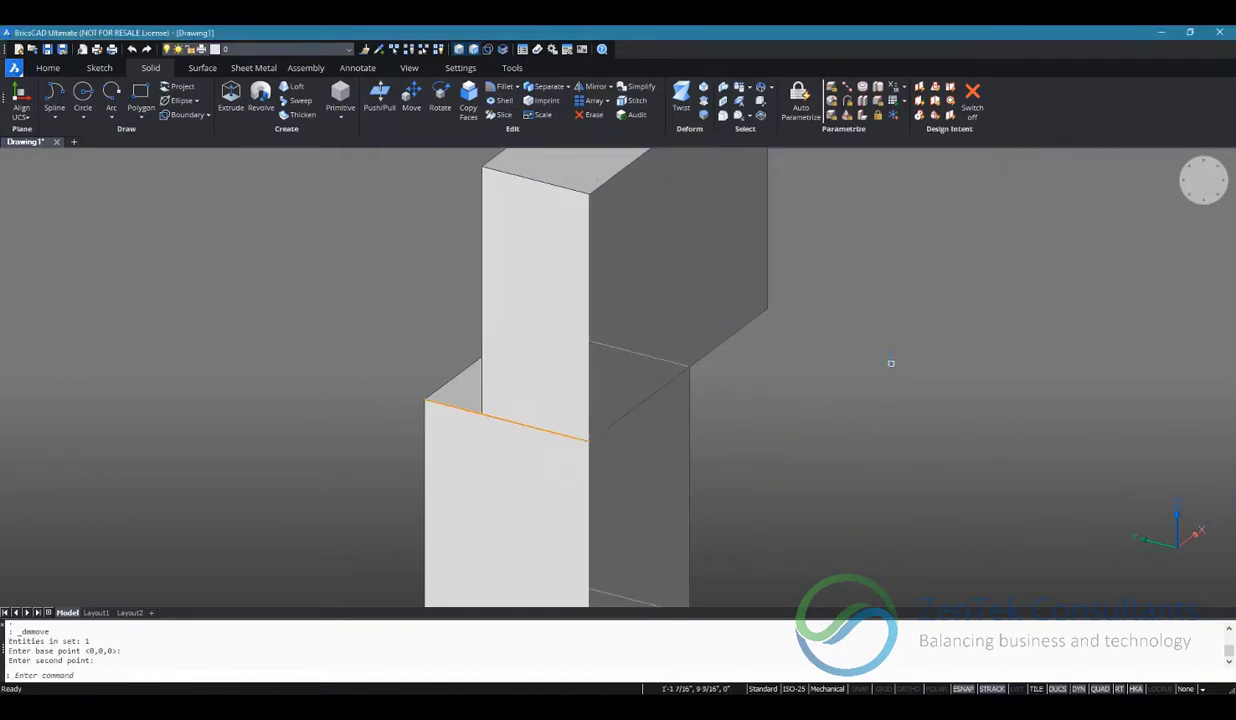
Union the stacked long box and squarish box into one continuous solid and inspect the merged faces.
{"action": "middle_click_drag", "start_coordinate": [815, 414], "coordinate": [654, 177], "text": "shift"}
{"action": "scroll", "coordinate": [814, 392], "scroll_direction": "down", "scroll_amount": 1}
{"action": "scroll", "coordinate": [819, 410], "scroll_direction": "up", "scroll_amount": 1}
{"action": "scroll", "coordinate": [794, 434], "scroll_direction": "down", "scroll_amount": 2}
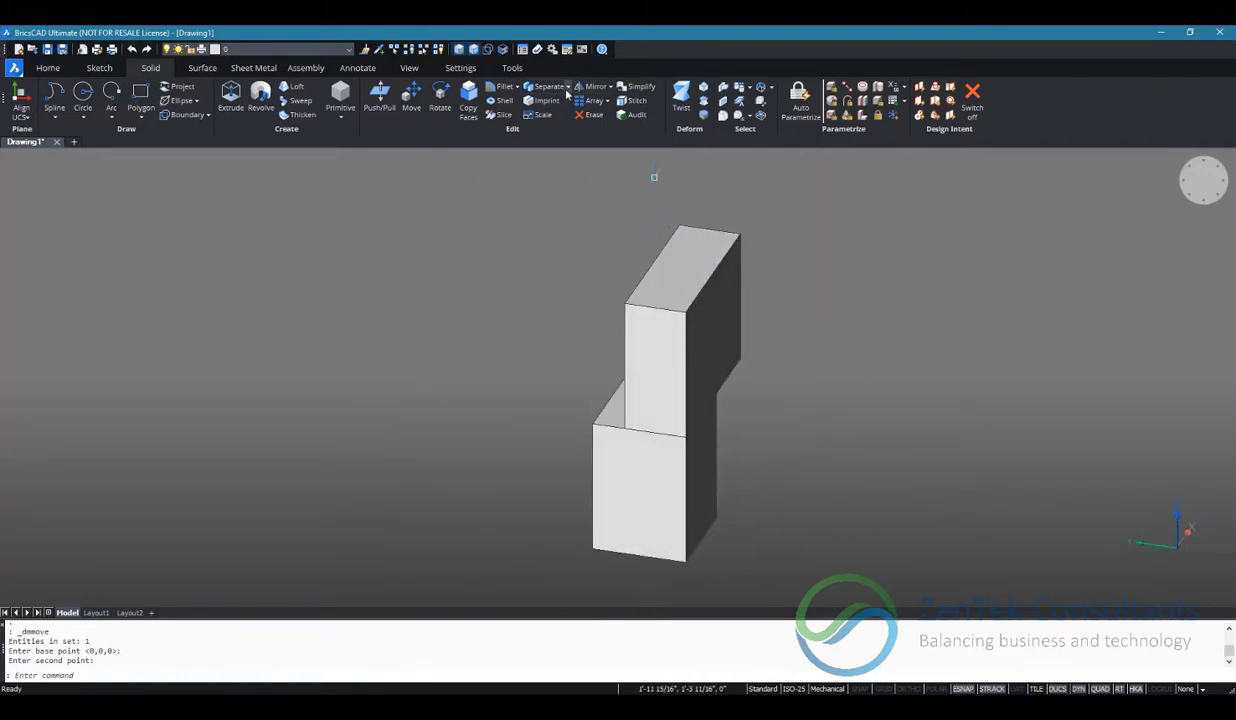
{"action": "left_click", "coordinate": [567, 88]}
{"action": "left_click", "coordinate": [557, 102]}
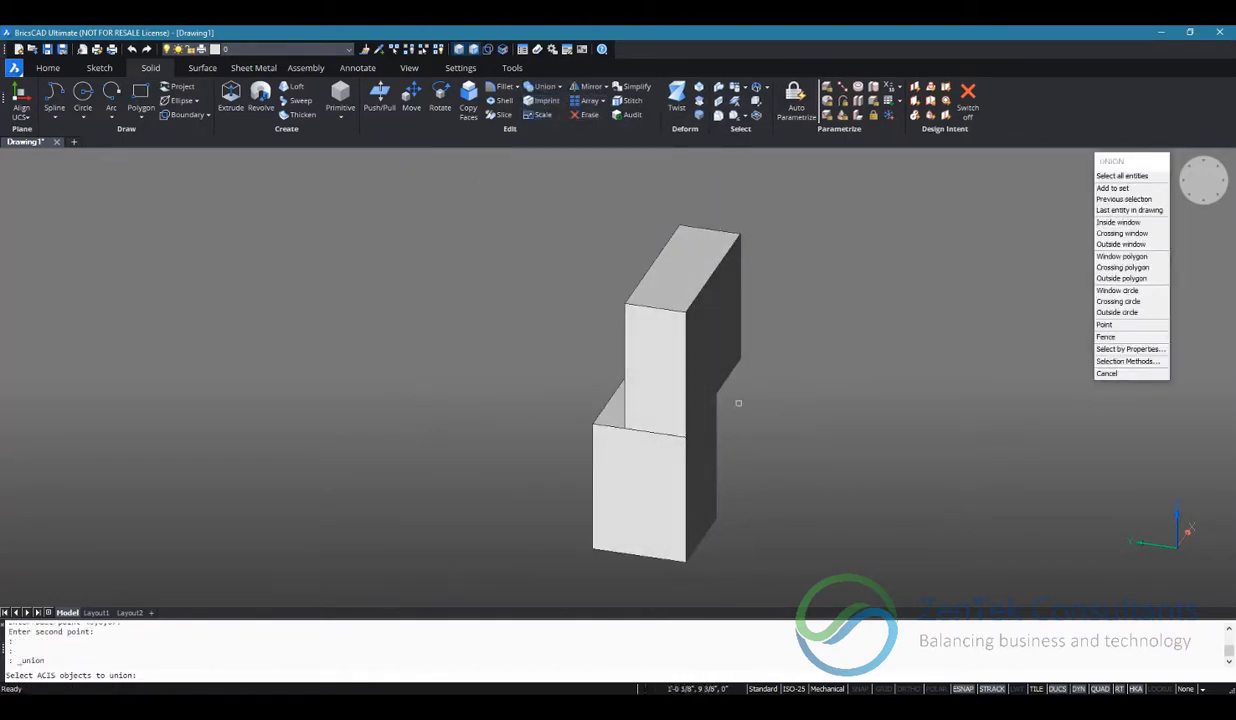
{"action": "left_click", "coordinate": [665, 386]}
{"action": "left_click", "coordinate": [665, 486]}
{"action": "key", "text": "Return"}
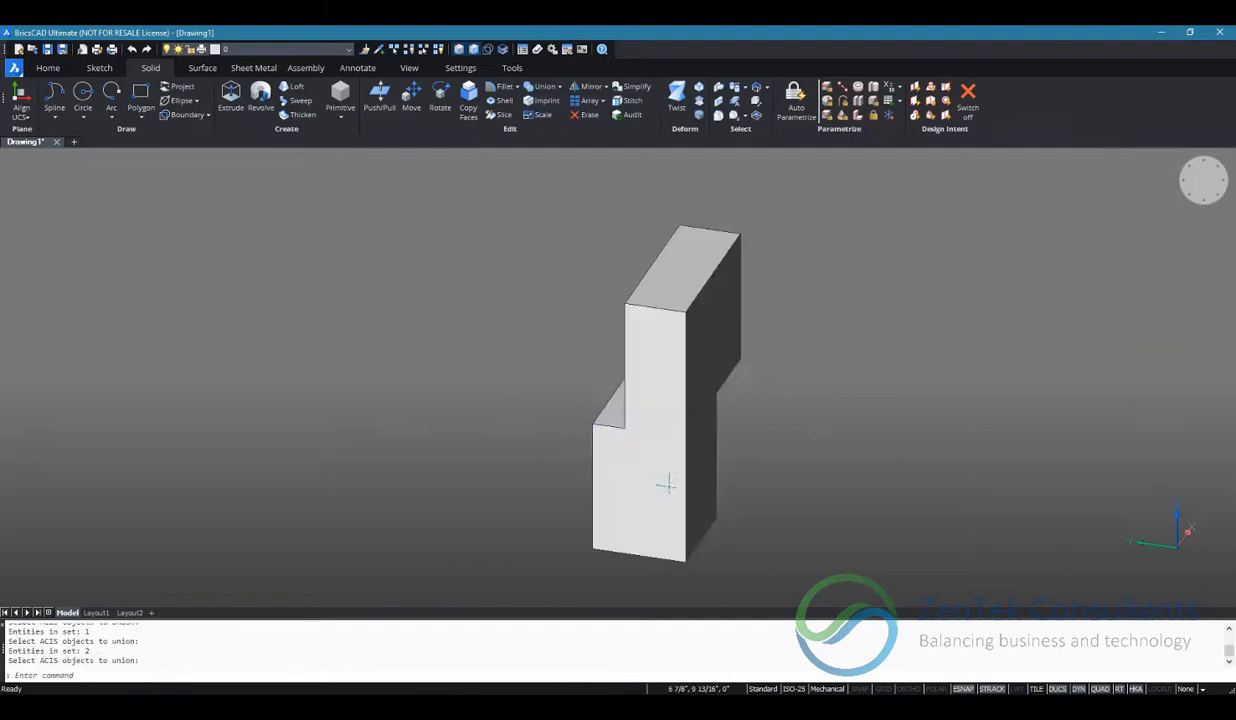
{"action": "middle_click_drag", "start_coordinate": [880, 486], "coordinate": [622, 333], "text": "shift"}
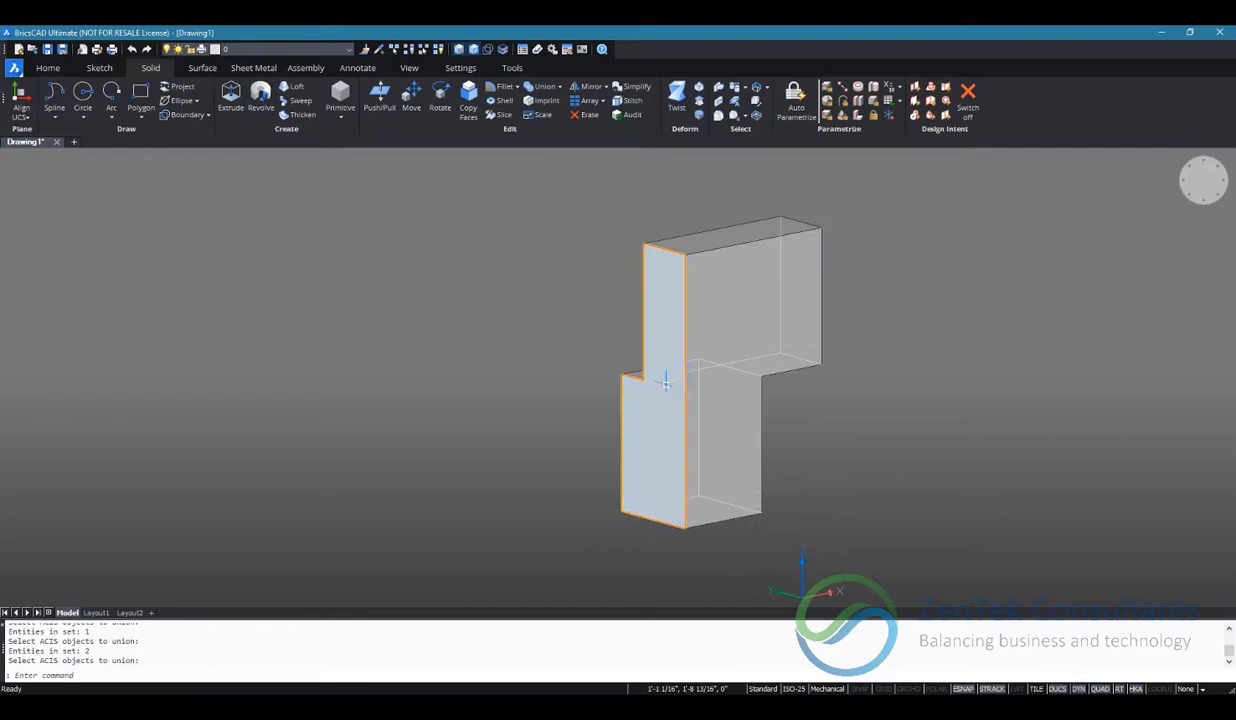
{"action": "middle_click_drag", "start_coordinate": [815, 426], "coordinate": [784, 459], "text": "shift"}
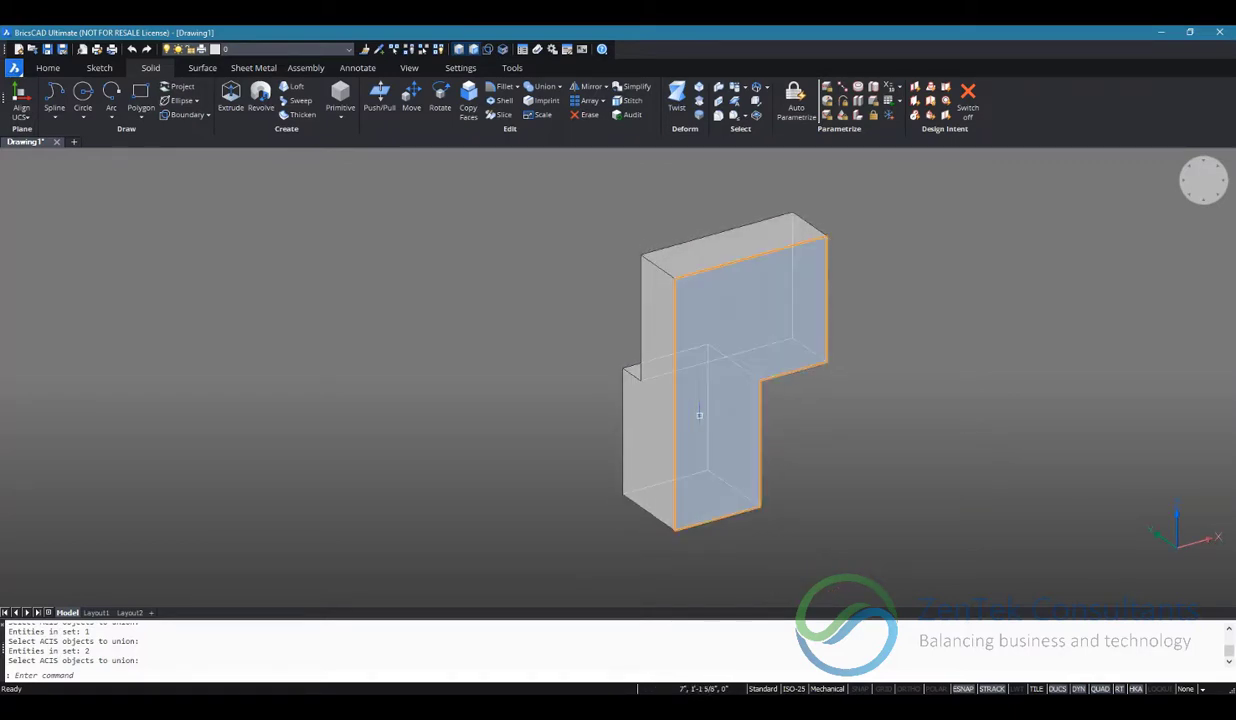
Draw a rectangle with an area of about 12.7 square inches beside the united solid and extrude it upward into a box.
{"action": "middle_click_drag", "start_coordinate": [794, 413], "coordinate": [725, 449], "text": "shift"}
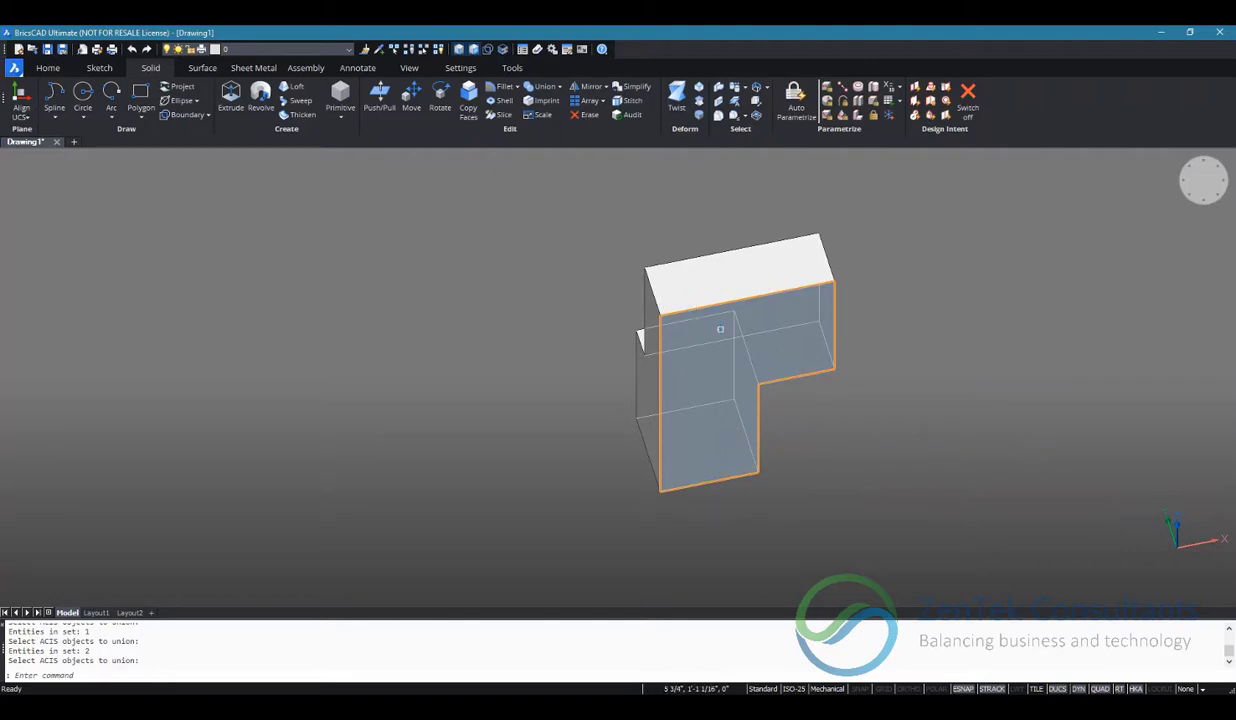
{"action": "middle_click_drag", "start_coordinate": [709, 374], "coordinate": [624, 455], "text": "shift"}
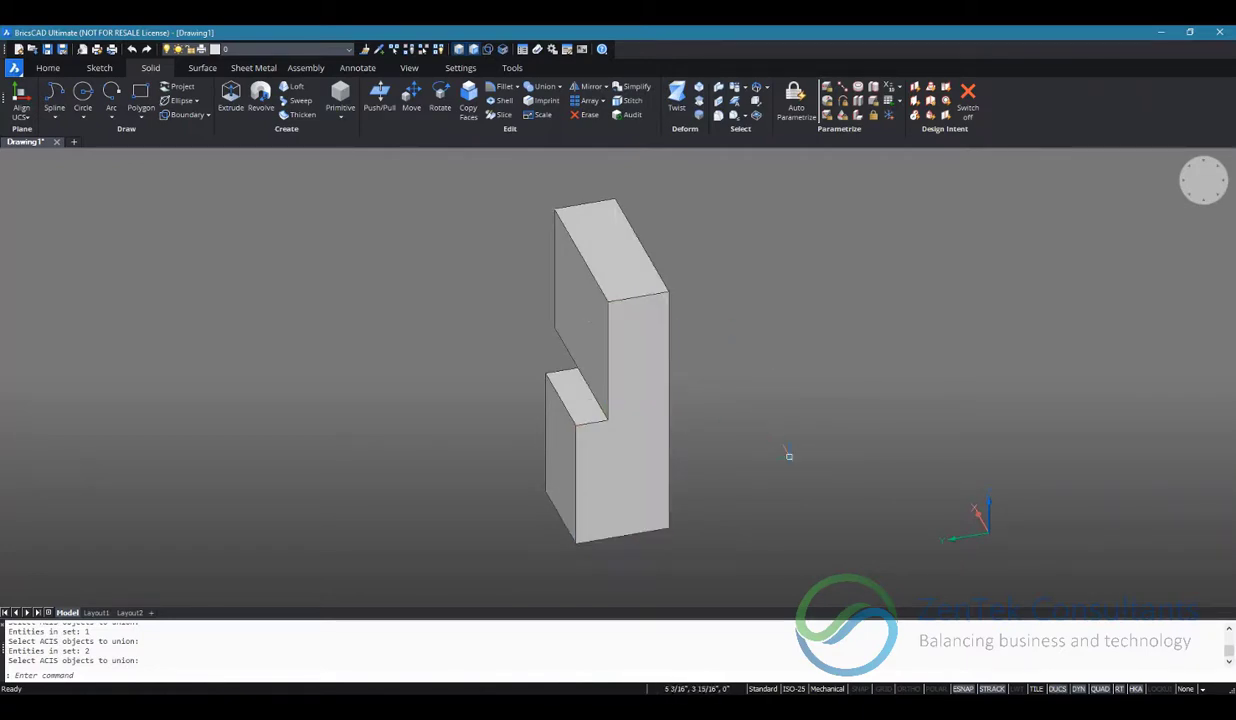
{"action": "middle_click_drag", "start_coordinate": [788, 456], "coordinate": [678, 262], "text": "shift"}
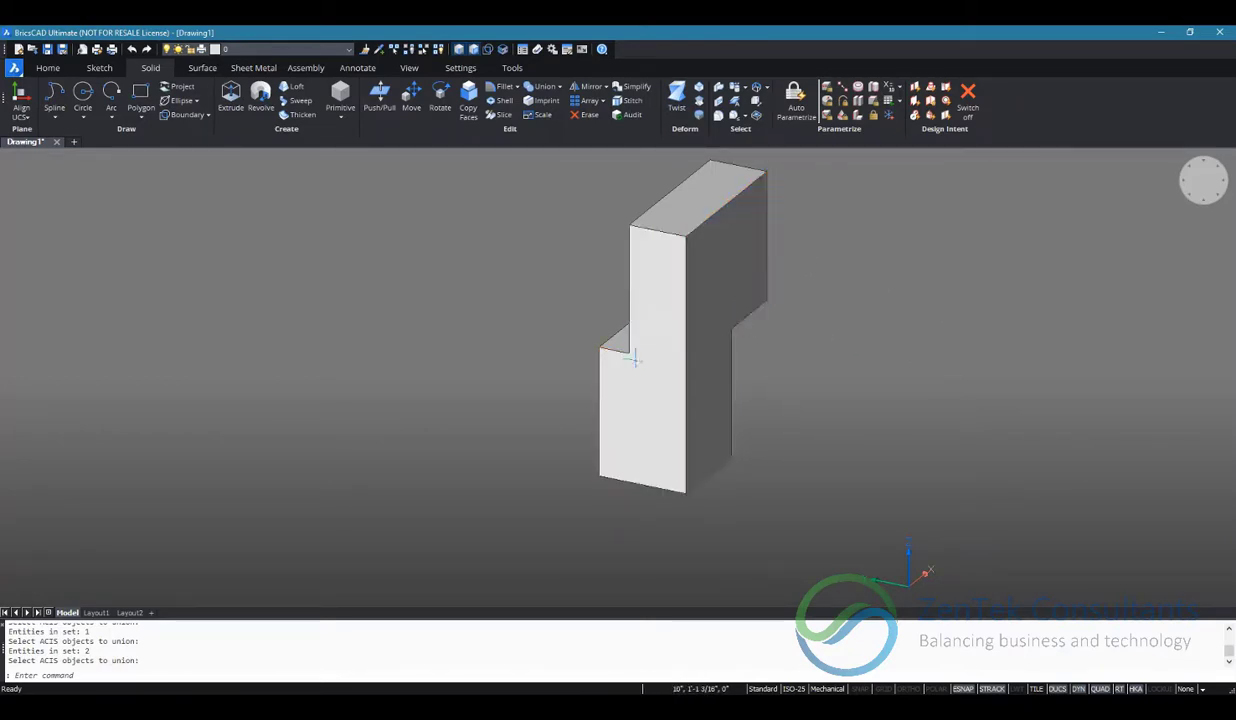
{"action": "mouse_move", "coordinate": [632, 408]}
{"action": "middle_click_drag", "start_coordinate": [817, 352], "coordinate": [676, 387]}
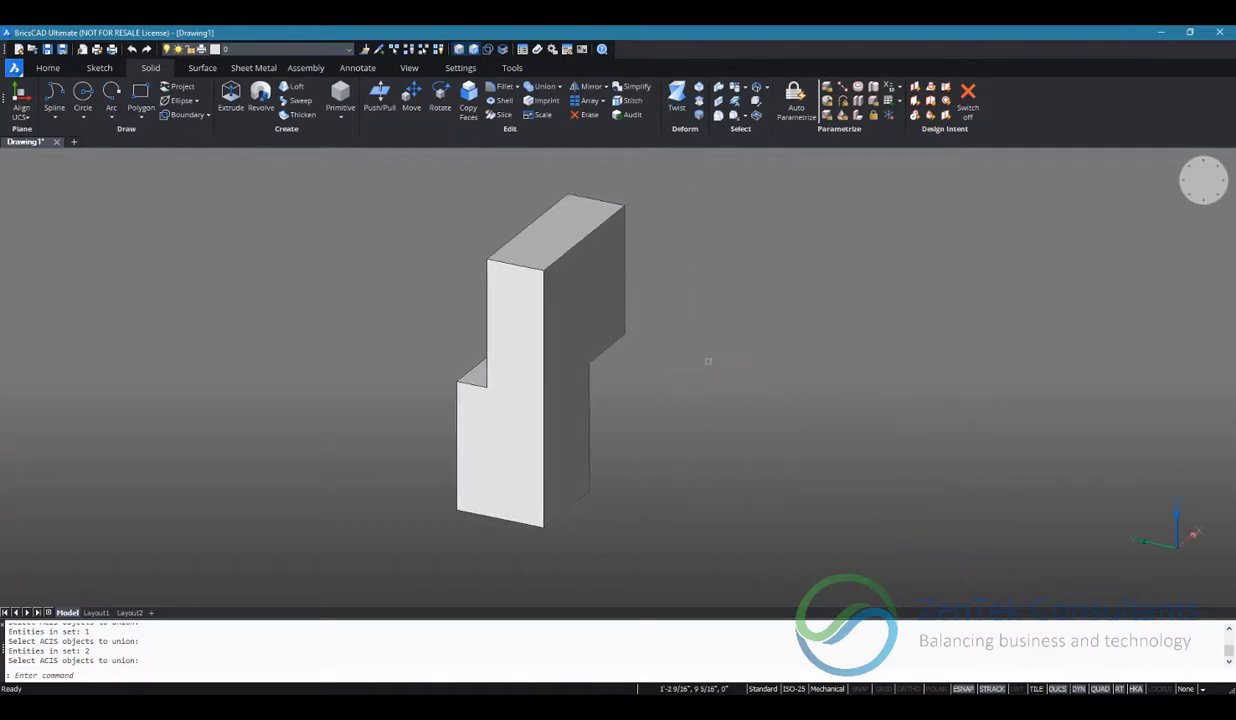
{"action": "middle_click_drag", "start_coordinate": [762, 392], "coordinate": [735, 394], "text": "shift"}
{"action": "left_click", "coordinate": [140, 92]}
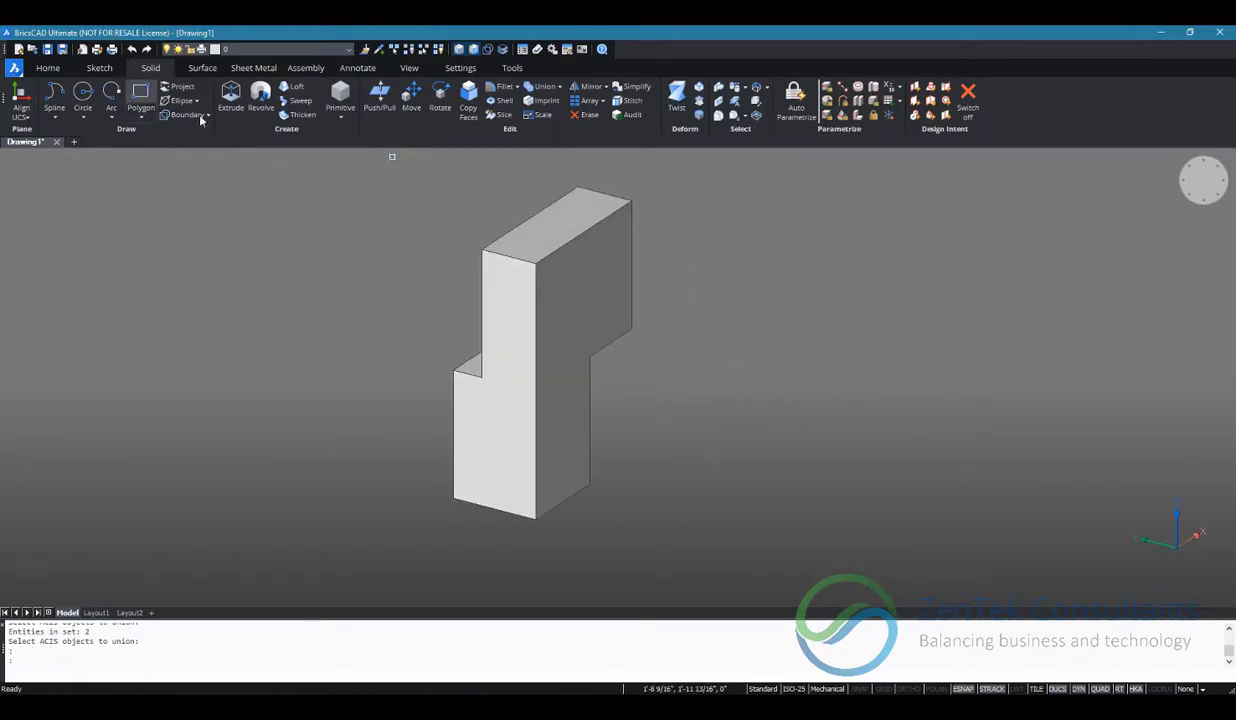
{"action": "left_click", "coordinate": [826, 439]}
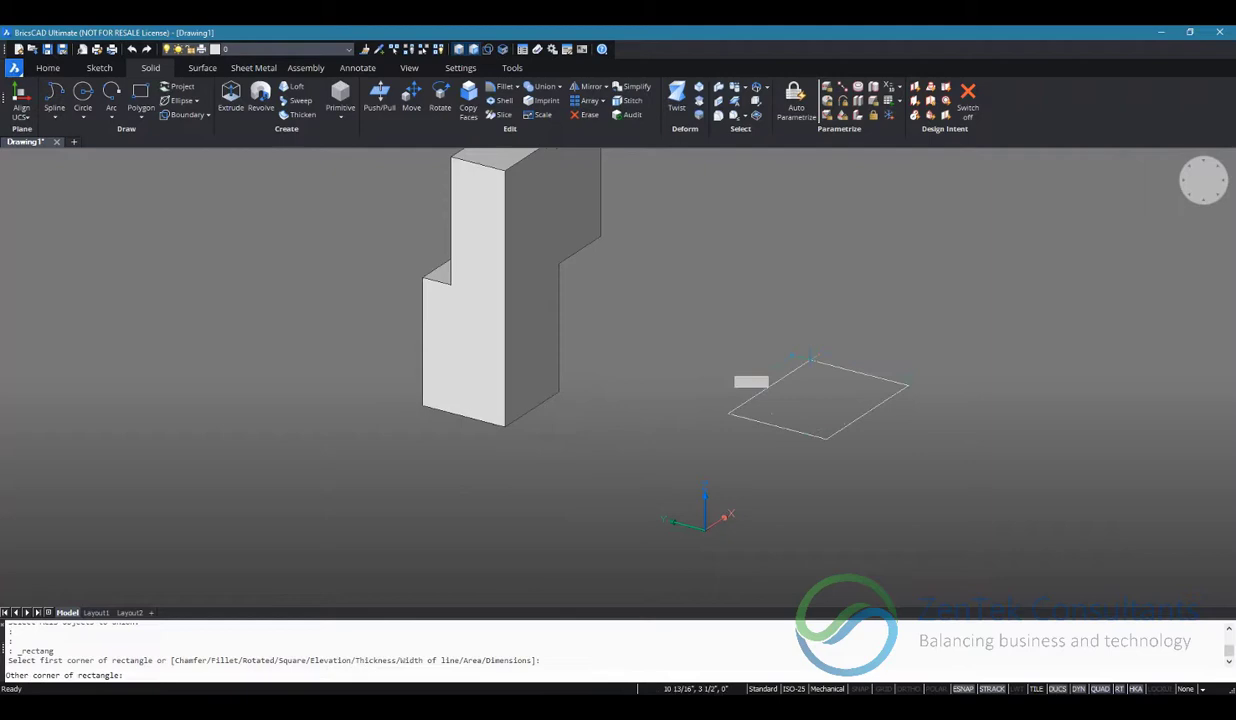
{"action": "left_click", "coordinate": [810, 360]}
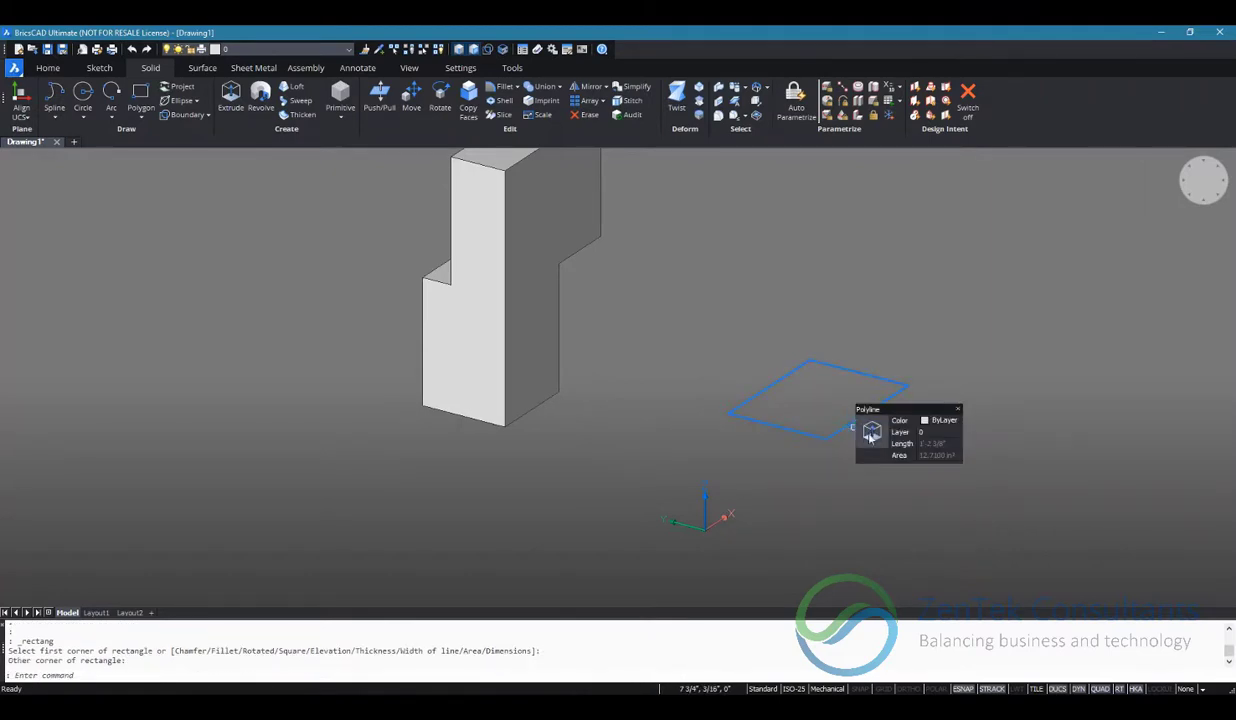
{"action": "left_click", "coordinate": [871, 435]}
{"action": "left_click", "coordinate": [876, 307]}
Move the new box by its center against the lower part of the united solid so the two overlap.
{"action": "left_click", "coordinate": [832, 371]}
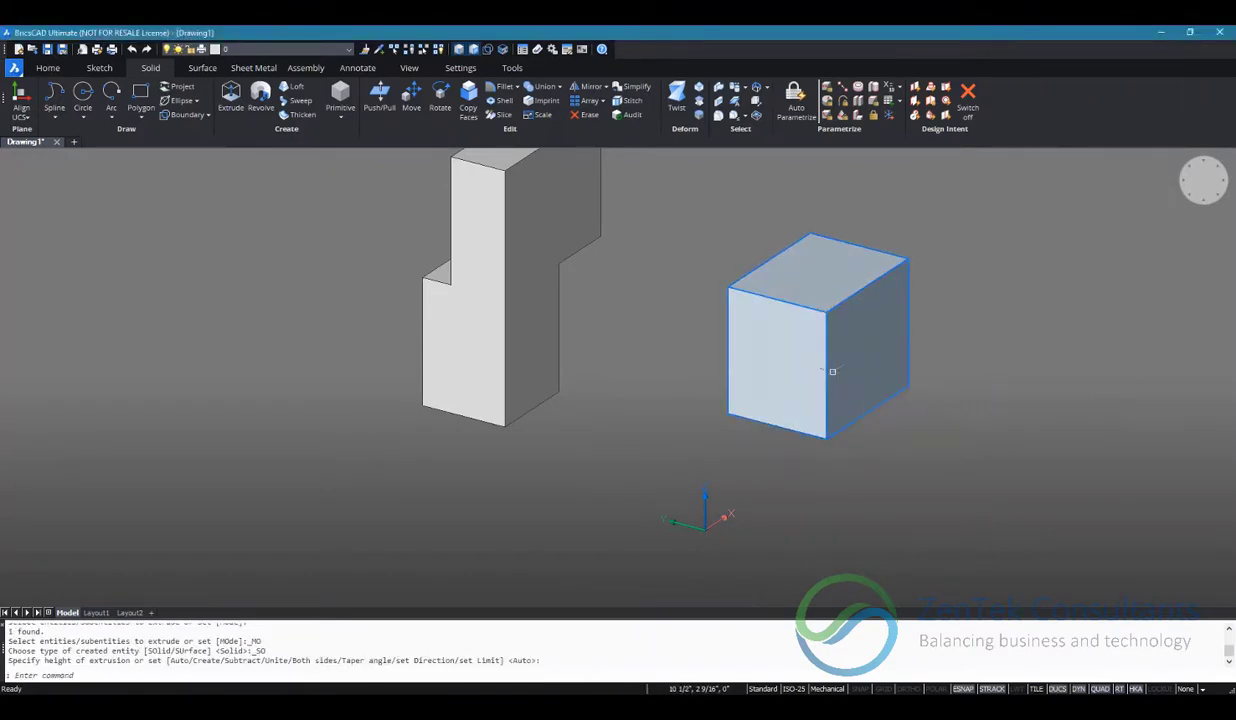
{"action": "left_click", "coordinate": [810, 360]}
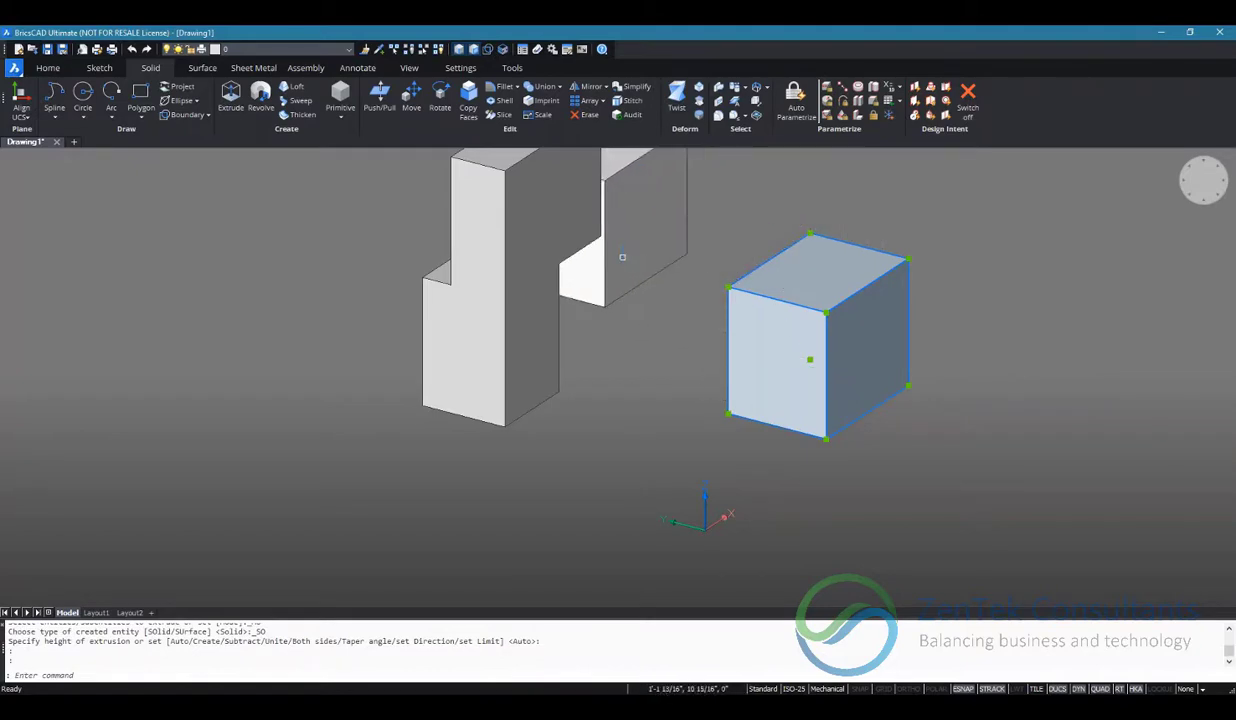
{"action": "left_click", "coordinate": [596, 264]}
{"action": "middle_click_drag", "start_coordinate": [697, 356], "coordinate": [759, 449], "text": "shift"}
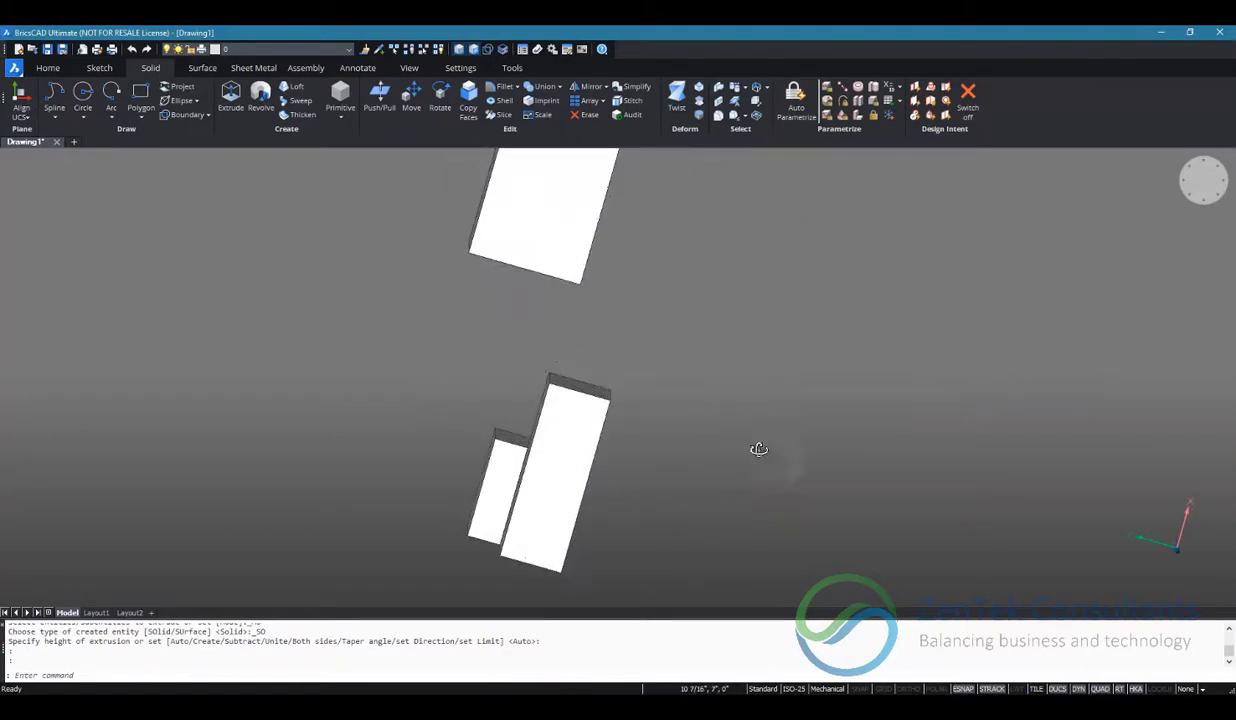
{"action": "left_click", "coordinate": [535, 212]}
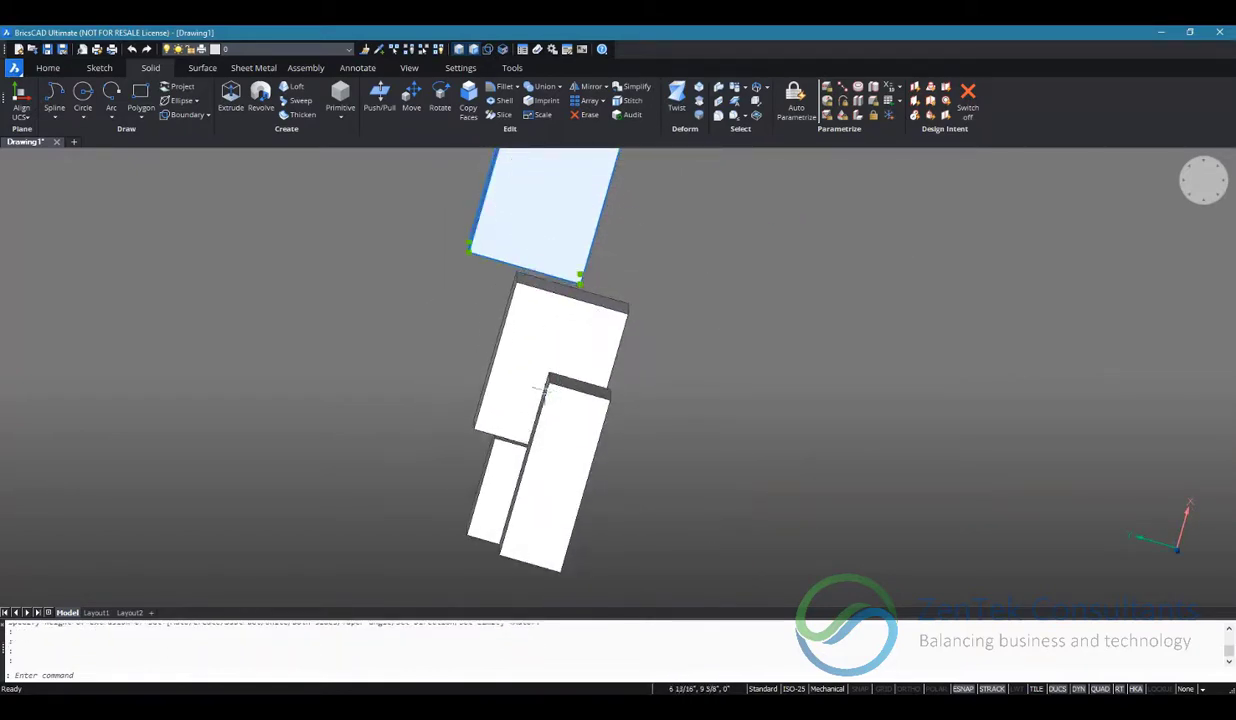
{"action": "left_click_drag", "start_coordinate": [545, 391], "coordinate": [532, 399]}
Check the overlap and union the new box with the stacked solid.
{"action": "middle_click_drag", "start_coordinate": [542, 385], "coordinate": [929, 206], "text": "shift"}
{"action": "middle_click_drag", "start_coordinate": [875, 254], "coordinate": [968, 322], "text": "shift"}
{"action": "scroll", "coordinate": [609, 469], "scroll_direction": "up", "scroll_amount": 2}
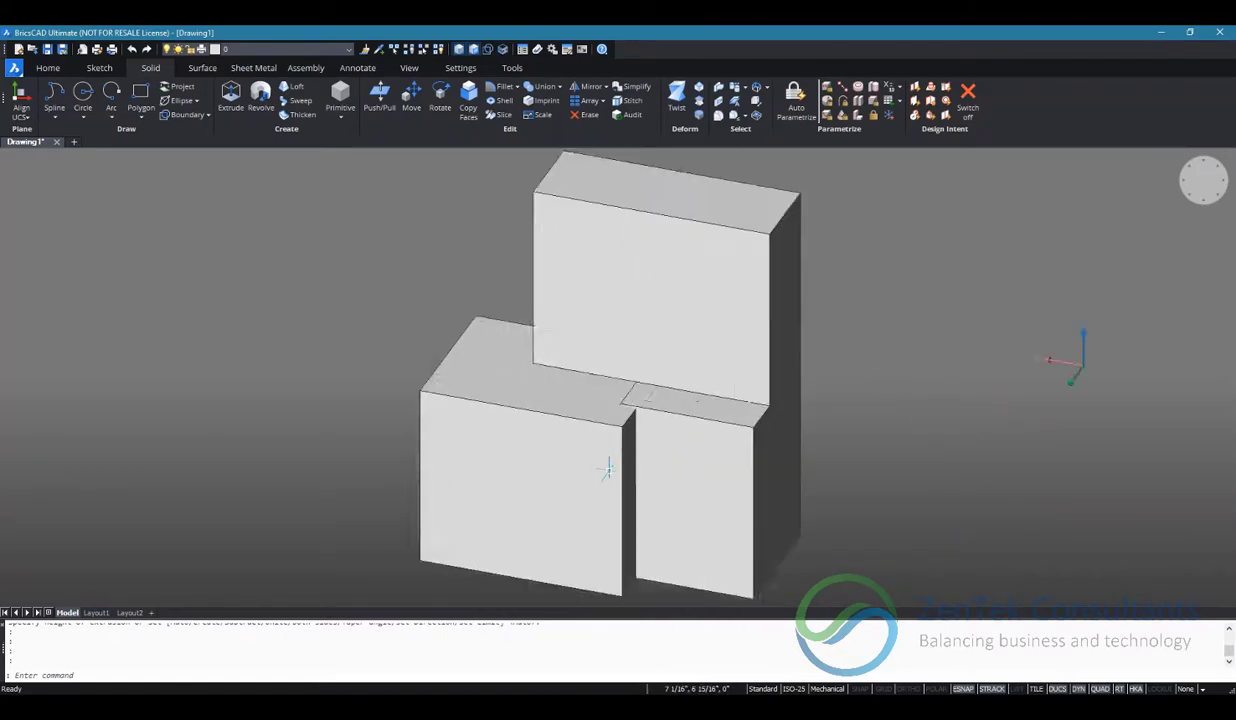
{"action": "scroll", "coordinate": [609, 469], "scroll_direction": "up", "scroll_amount": 2}
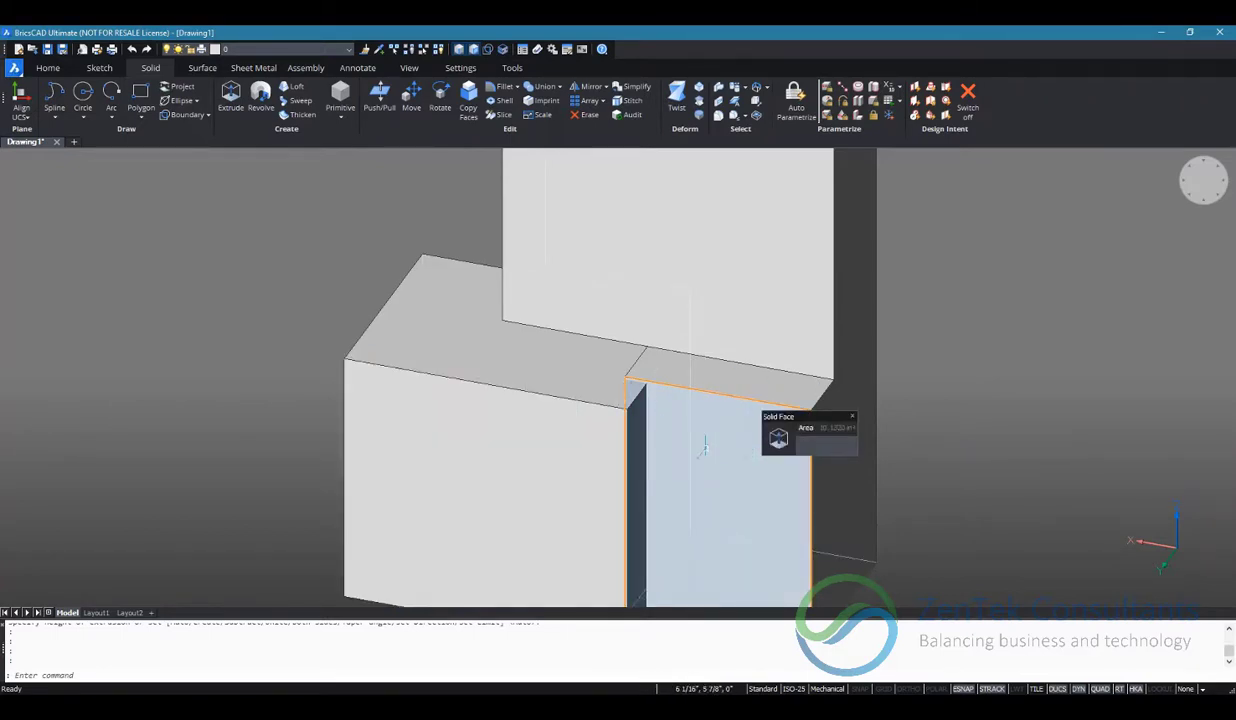
{"action": "middle_click_drag", "start_coordinate": [722, 483], "coordinate": [711, 496], "text": "shift"}
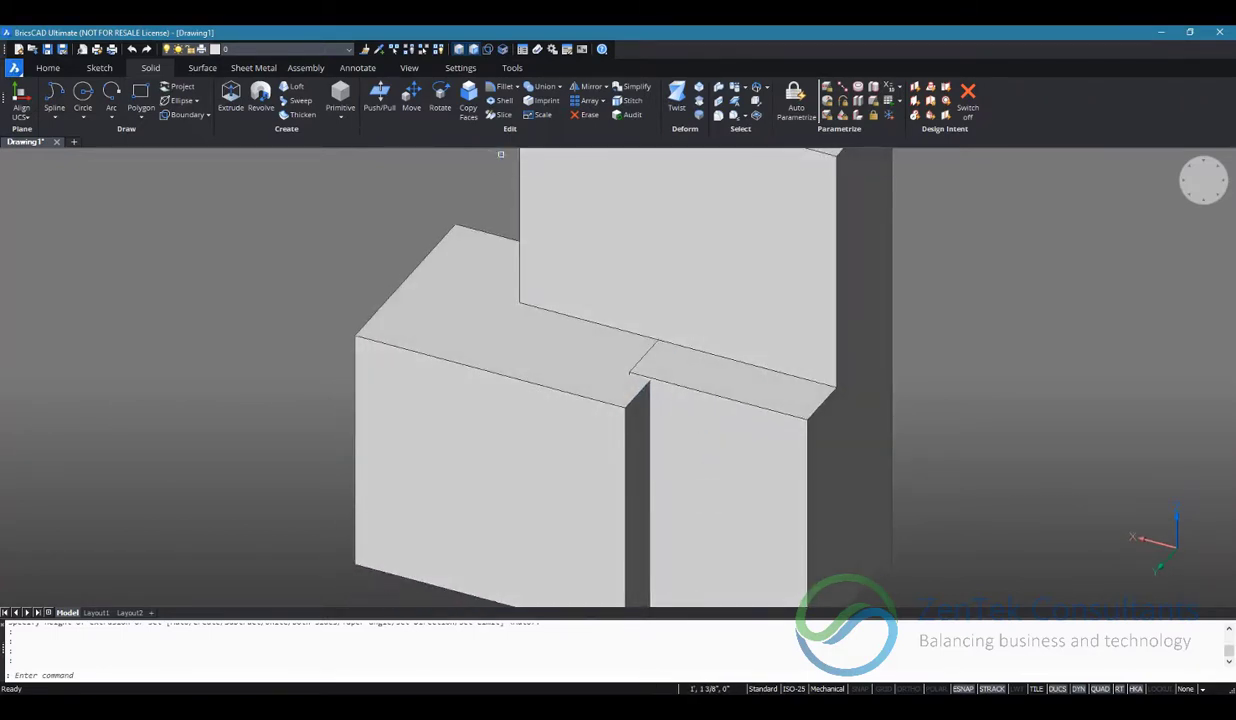
{"action": "left_click", "coordinate": [548, 87]}
{"action": "left_click", "coordinate": [590, 420]}
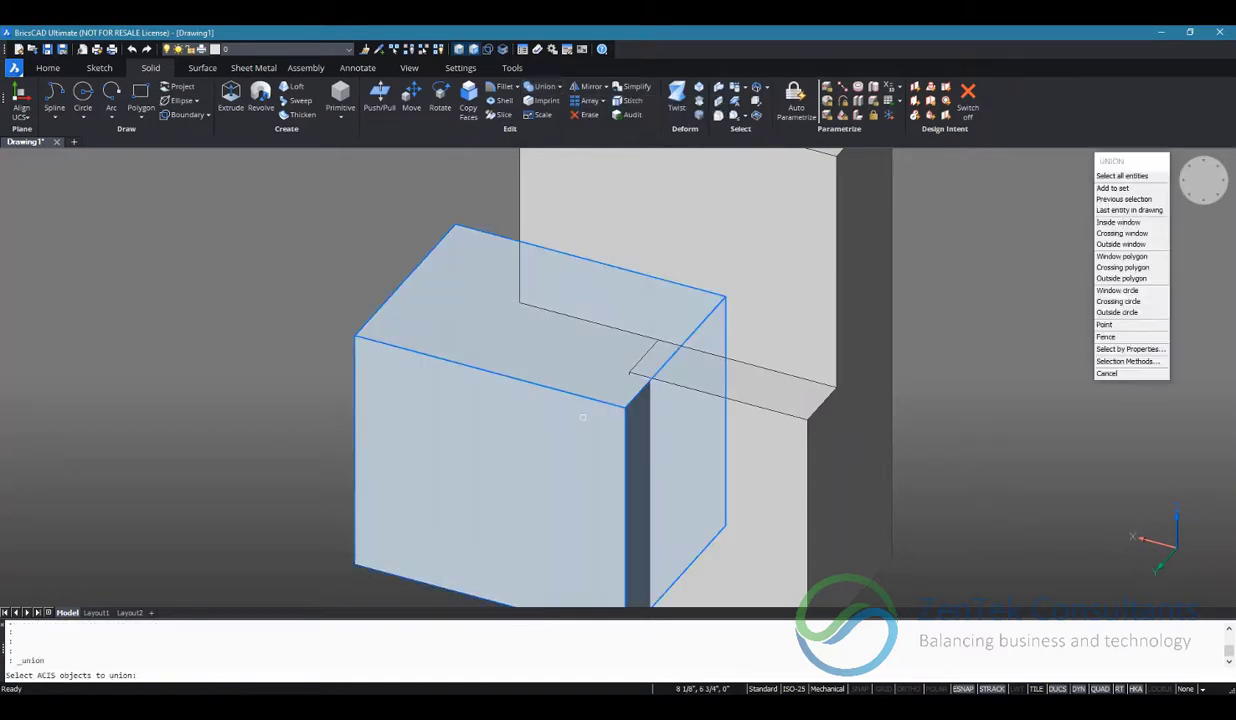
{"action": "left_click", "coordinate": [800, 437]}
{"action": "key", "text": "Return"}
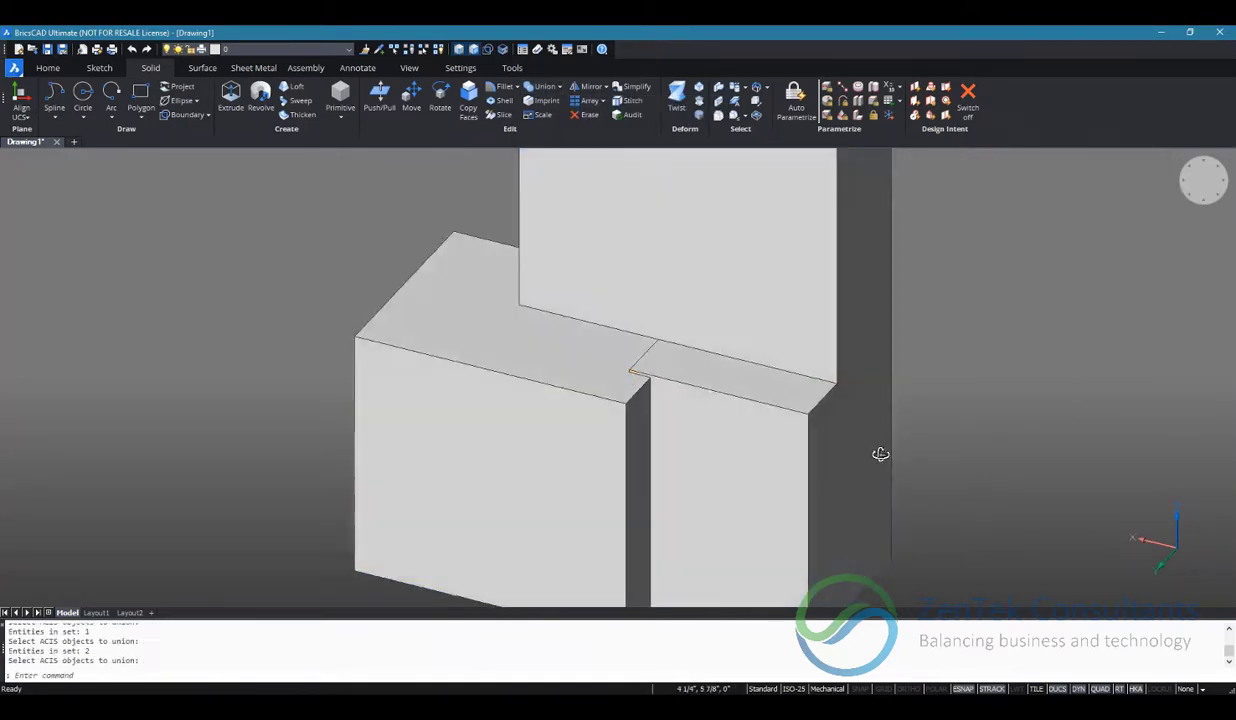
Examine the merged faces and edges where the new box joins the stacked solid from several sides.
{"action": "middle_click_drag", "start_coordinate": [877, 455], "coordinate": [1197, 428], "text": "shift"}
{"action": "middle_click_drag", "start_coordinate": [1062, 447], "coordinate": [1003, 389]}
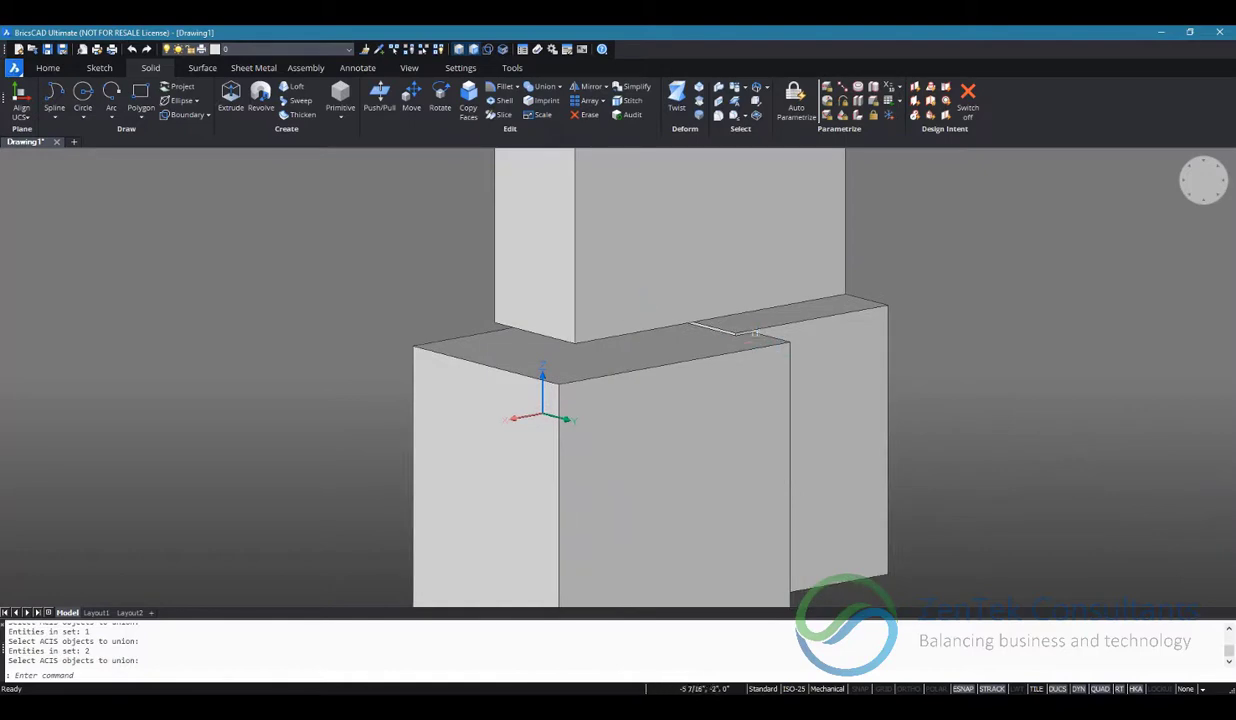
{"action": "scroll", "coordinate": [748, 337], "scroll_direction": "down", "scroll_amount": 2}
{"action": "scroll", "coordinate": [787, 359], "scroll_direction": "up", "scroll_amount": 2}
{"action": "middle_click_drag", "start_coordinate": [787, 359], "coordinate": [739, 458], "text": "shift"}
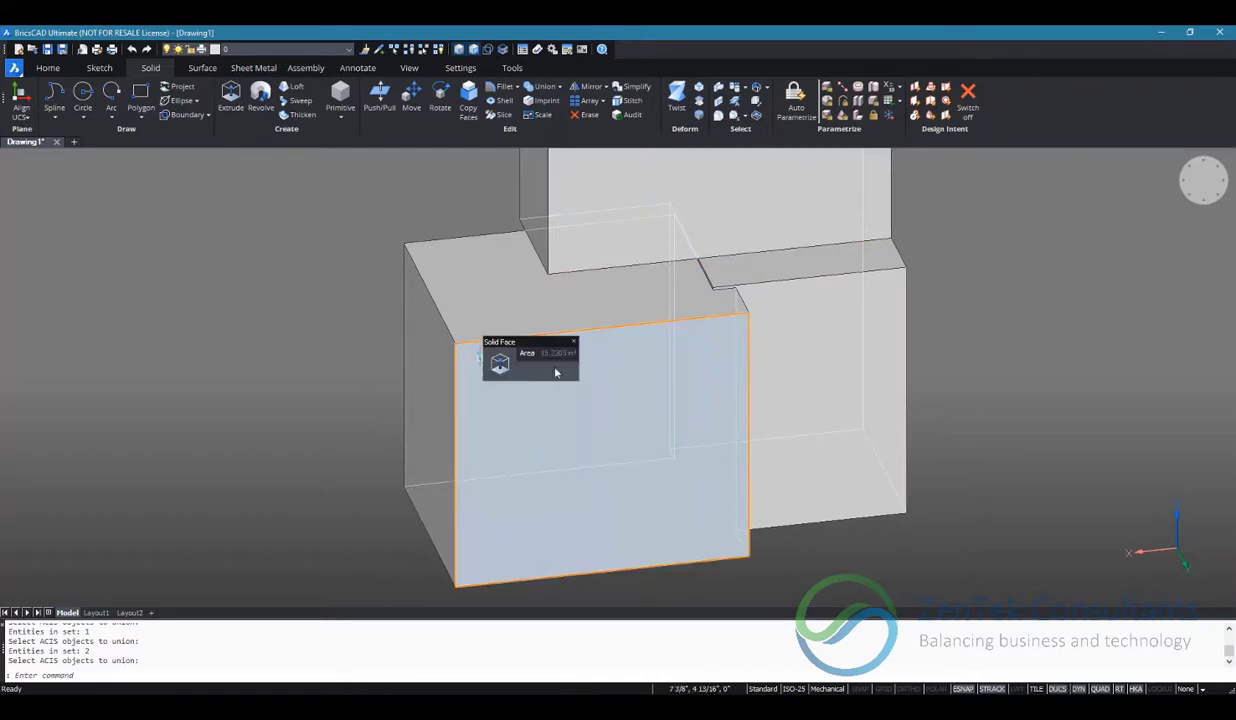
{"action": "middle_click_drag", "start_coordinate": [785, 348], "coordinate": [720, 500], "text": "shift"}
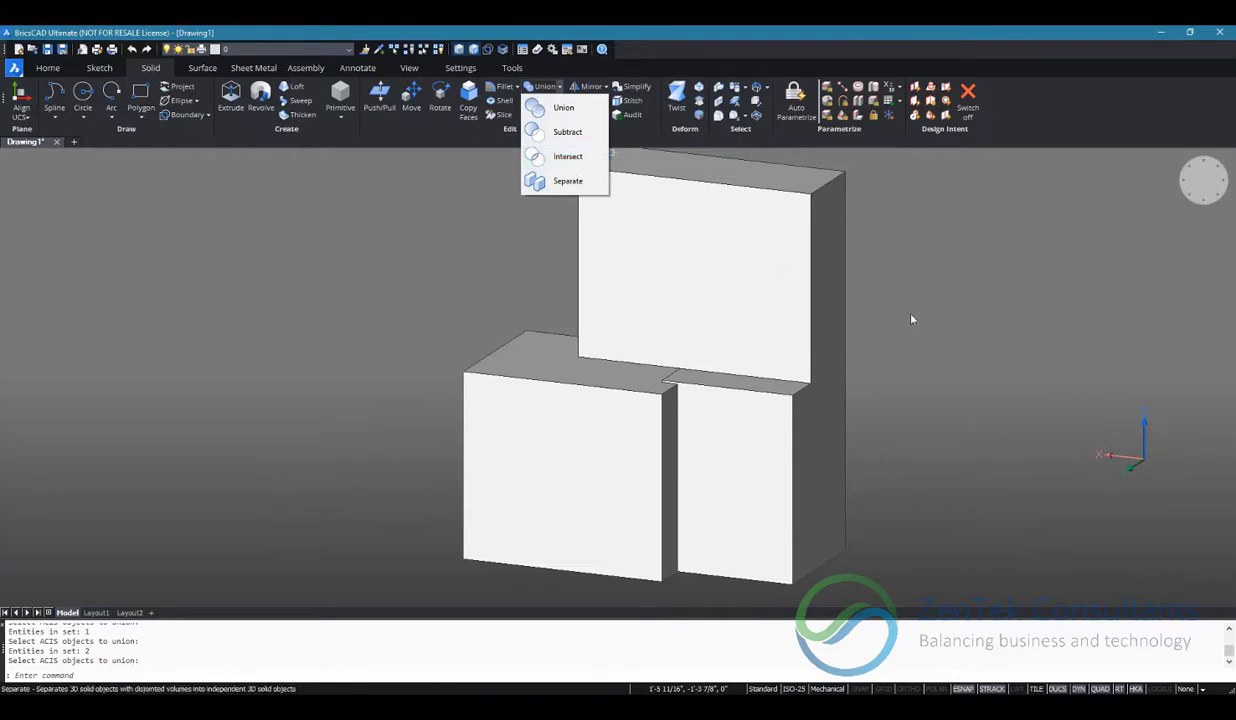
{"action": "left_click", "coordinate": [873, 296]}
Draw a circle with a radius of about 1 13/16" beside the upper block, parallel to its front face, and extrude it into a cylinder.
{"action": "middle_click_drag", "start_coordinate": [994, 272], "coordinate": [872, 314]}
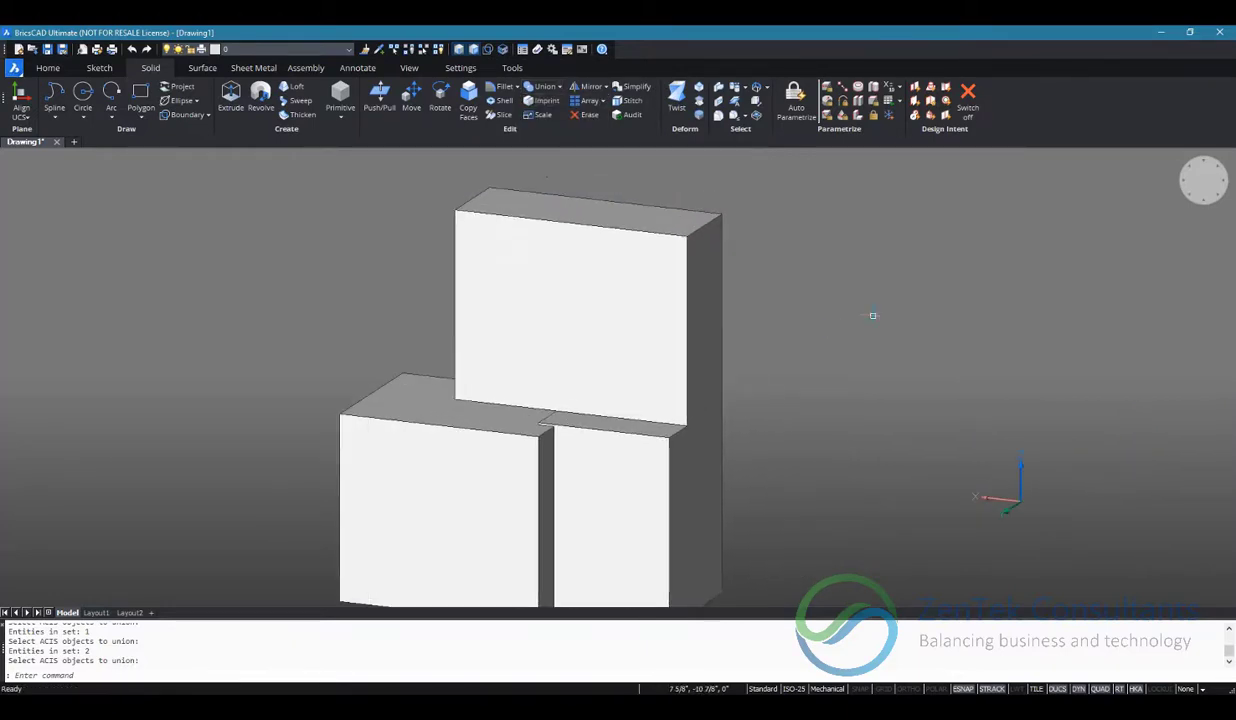
{"action": "middle_click_drag", "start_coordinate": [755, 278], "coordinate": [828, 282], "text": "shift"}
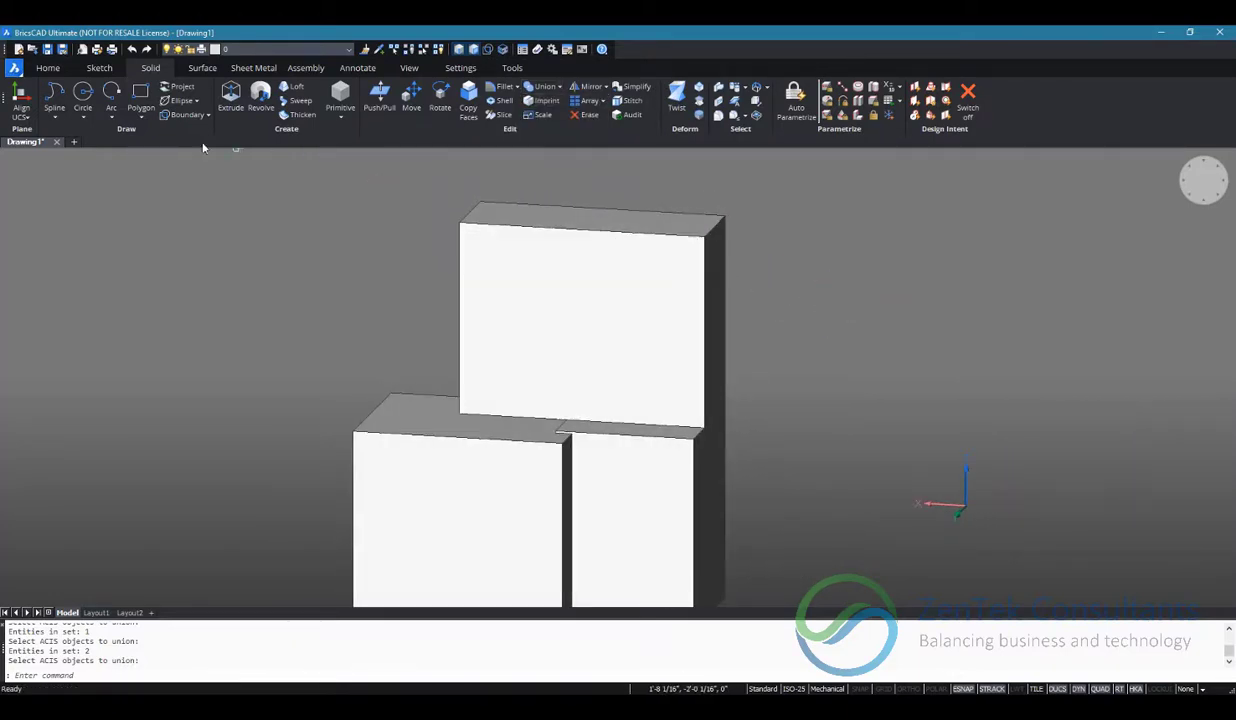
{"action": "left_click", "coordinate": [83, 95]}
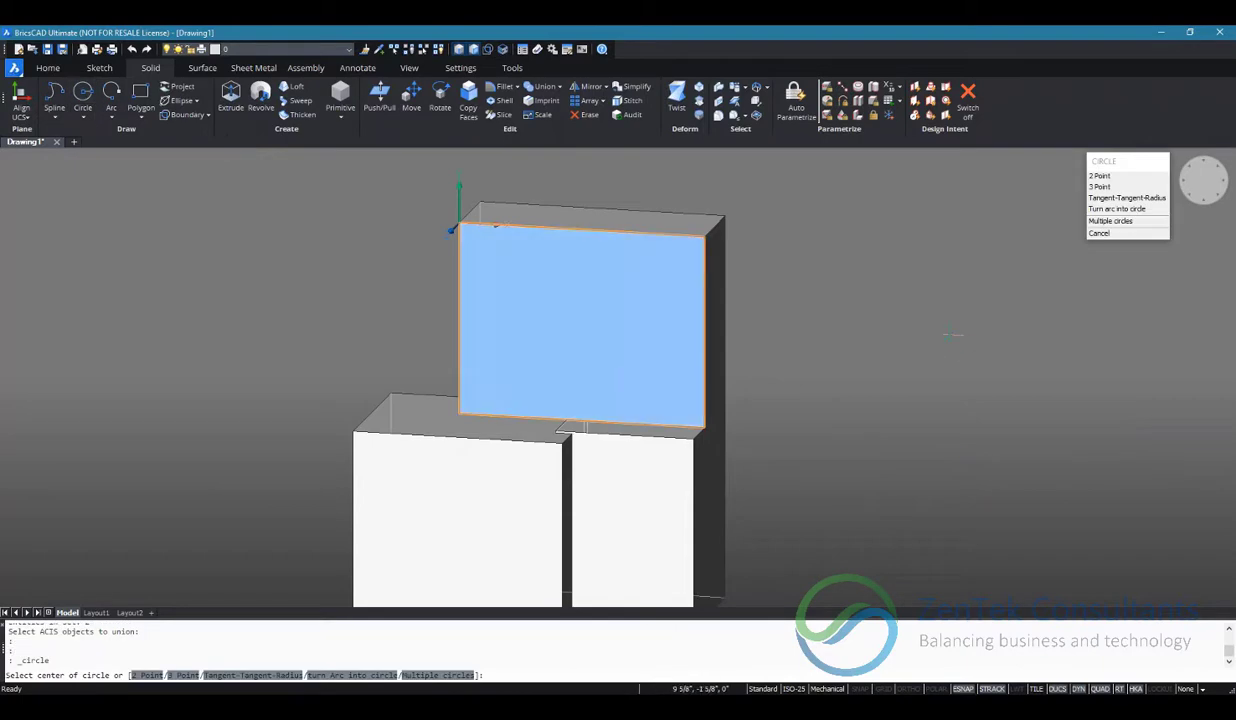
{"action": "left_click", "coordinate": [948, 335]}
{"action": "left_click", "coordinate": [972, 252]}
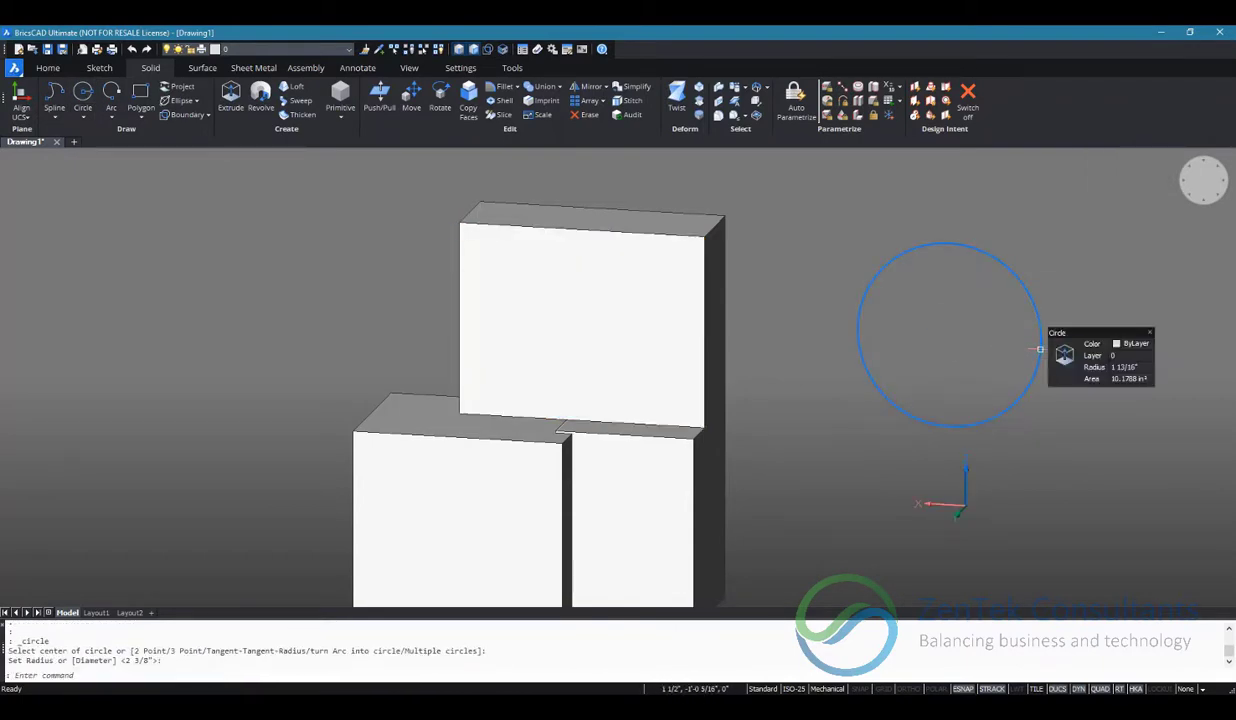
{"action": "left_click", "coordinate": [1064, 354]}
{"action": "left_click", "coordinate": [1027, 333]}
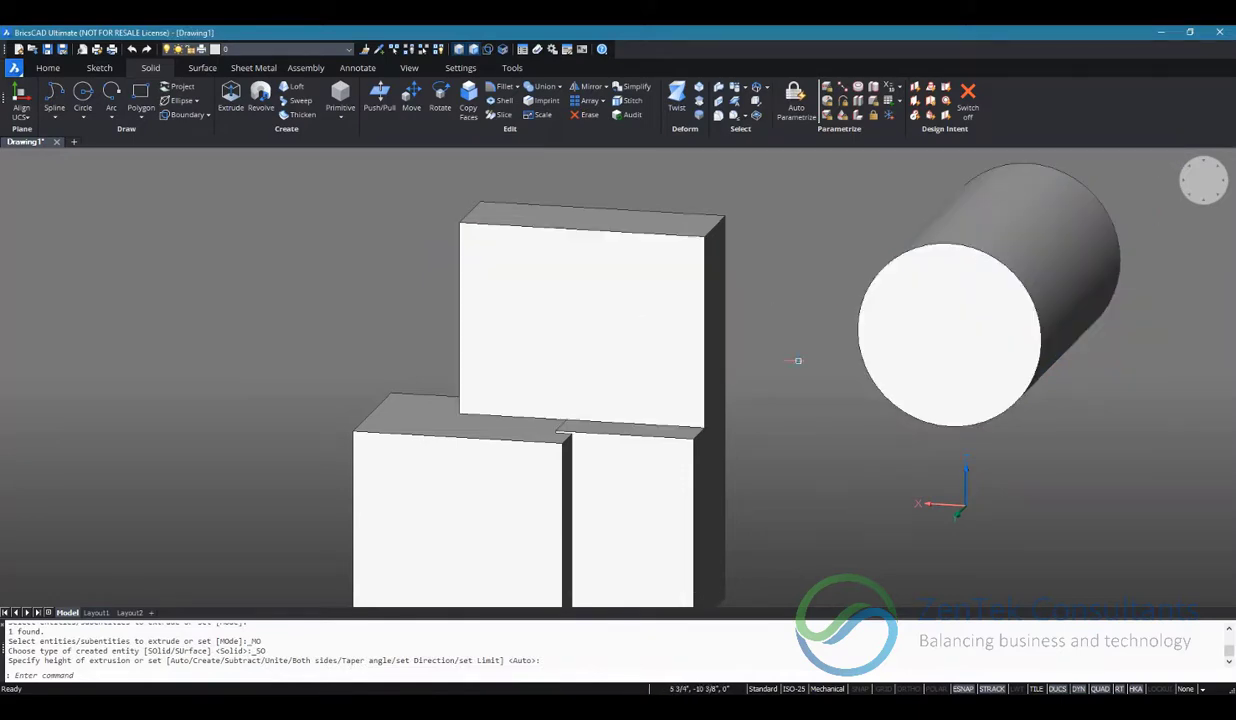
Move the cylinder from its front face a short way toward the upper block.
{"action": "middle_click_drag", "start_coordinate": [798, 360], "coordinate": [971, 281], "text": "shift"}
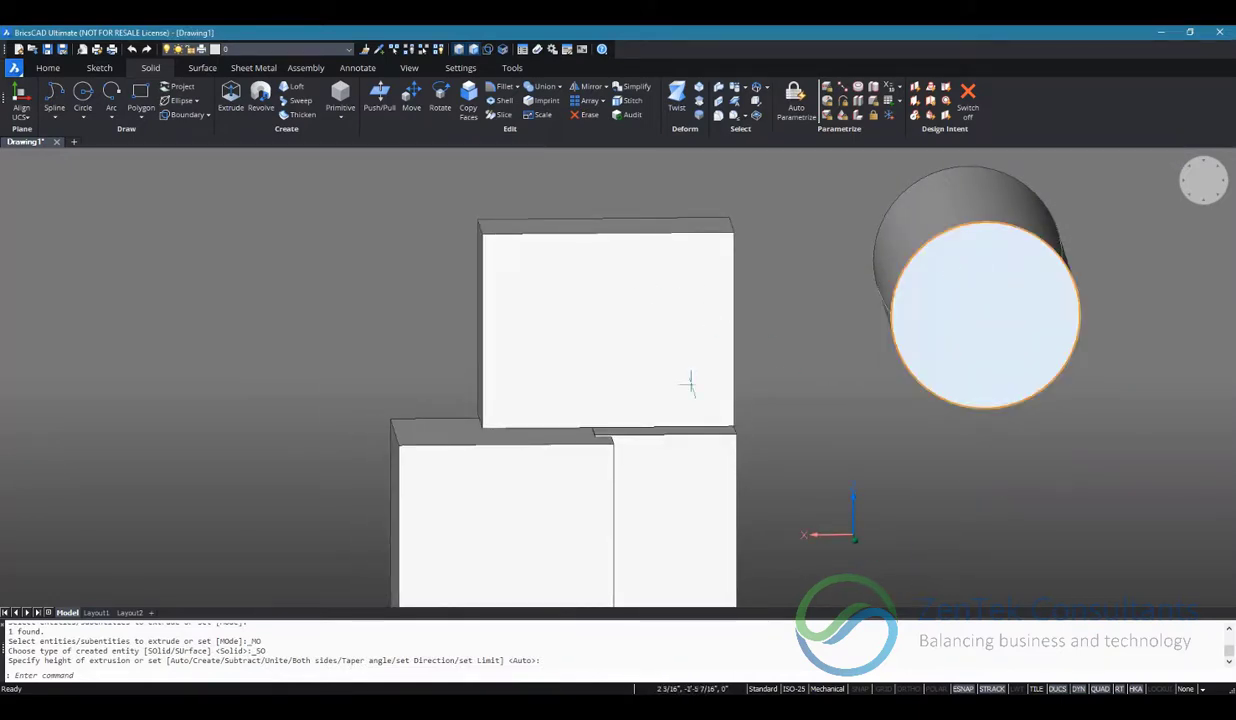
{"action": "mouse_move", "coordinate": [999, 290]}
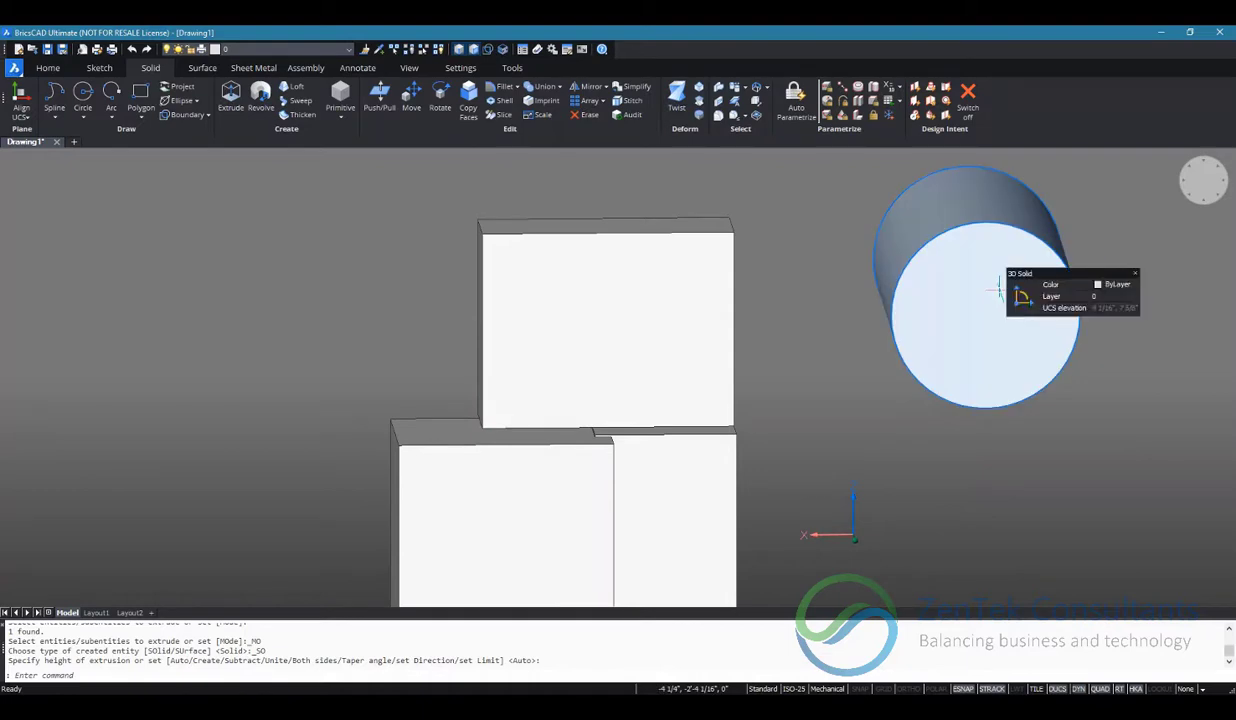
{"action": "left_click", "coordinate": [1021, 308]}
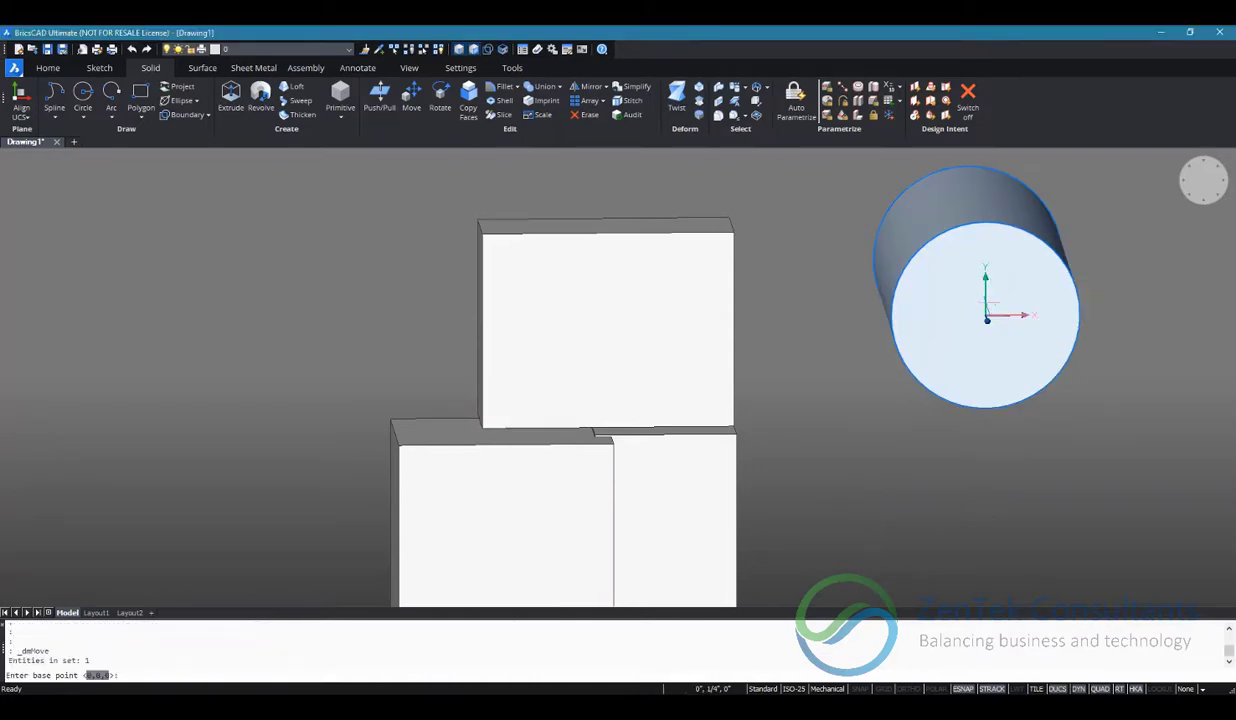
{"action": "left_click", "coordinate": [987, 318]}
{"action": "left_click", "coordinate": [929, 301]}
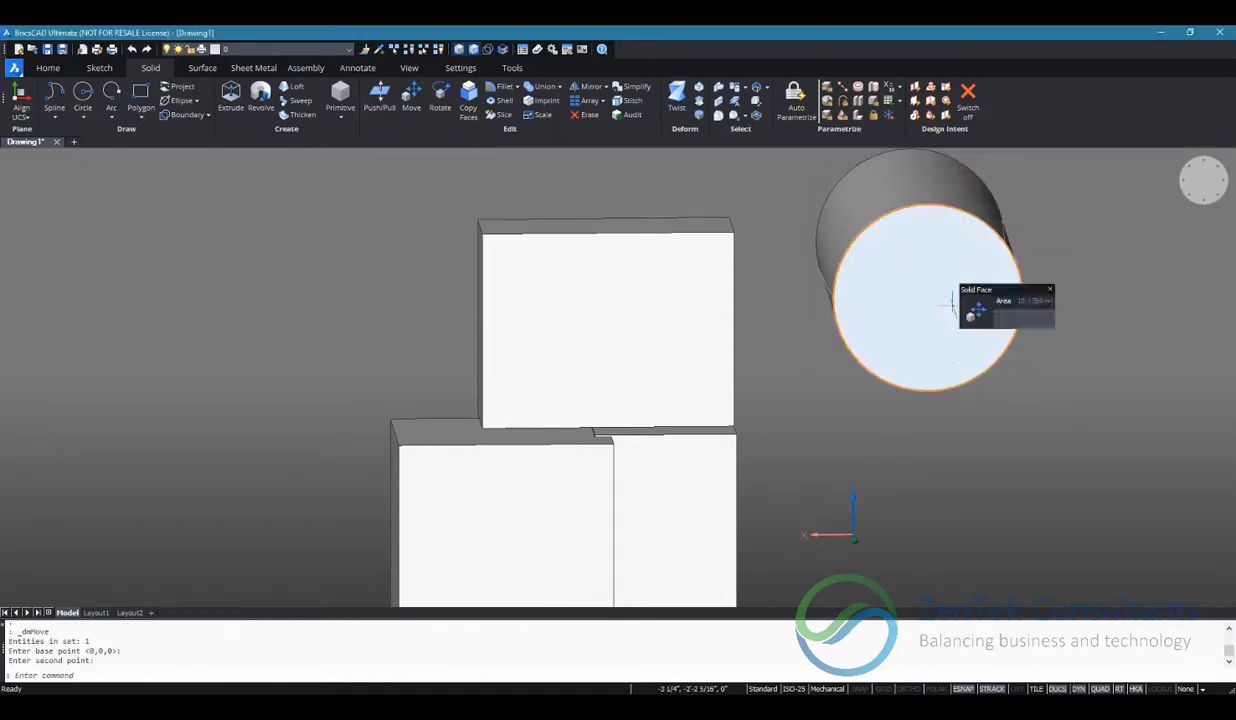
Move the cylinder from the center of its front circular face to the nearest top front corner of the upper block, using center snap.
{"action": "left_click", "coordinate": [952, 305]}
{"action": "key", "text": "m"}
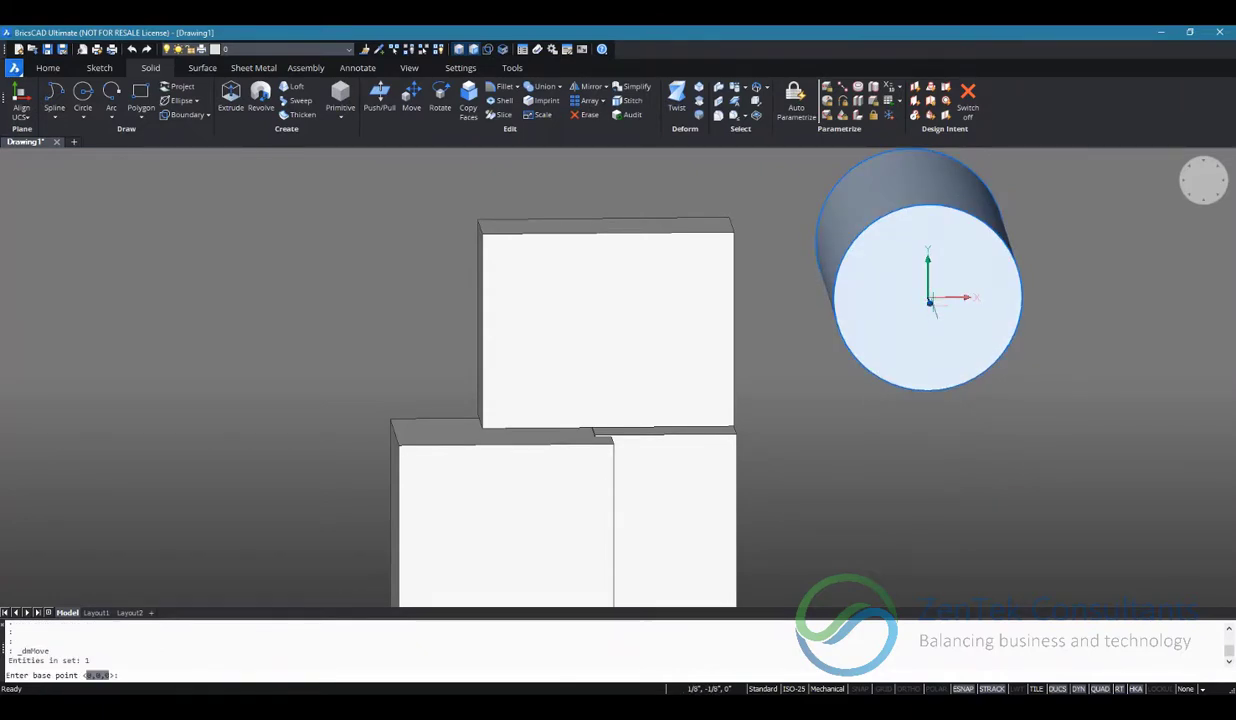
{"action": "right_click", "coordinate": [929, 301], "text": "shift"}
{"action": "left_click", "coordinate": [970, 393]}
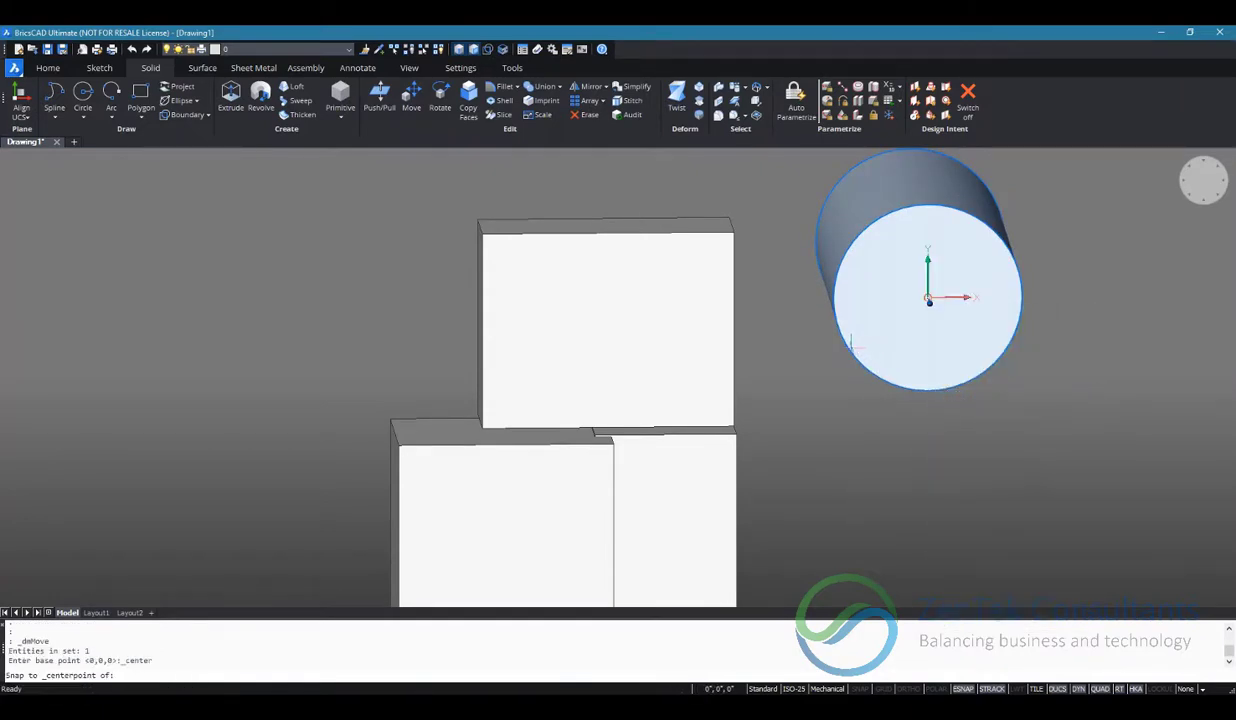
{"action": "left_click", "coordinate": [851, 342]}
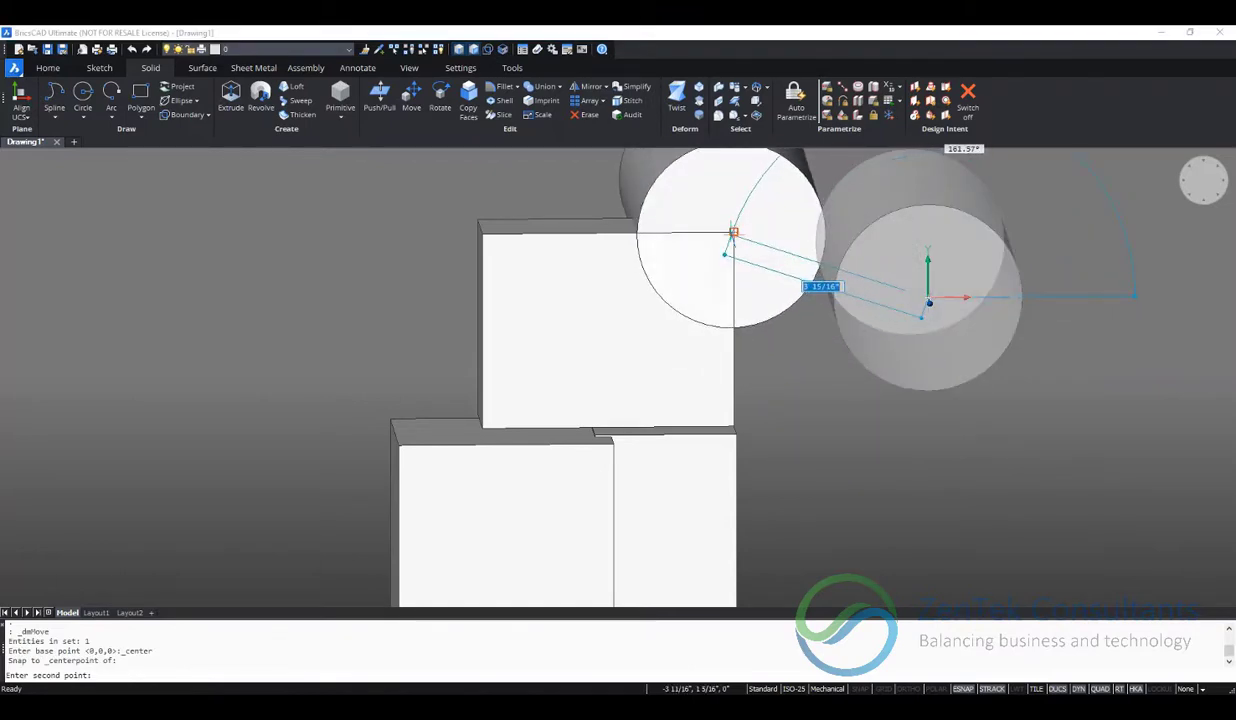
{"action": "left_click", "coordinate": [733, 232]}
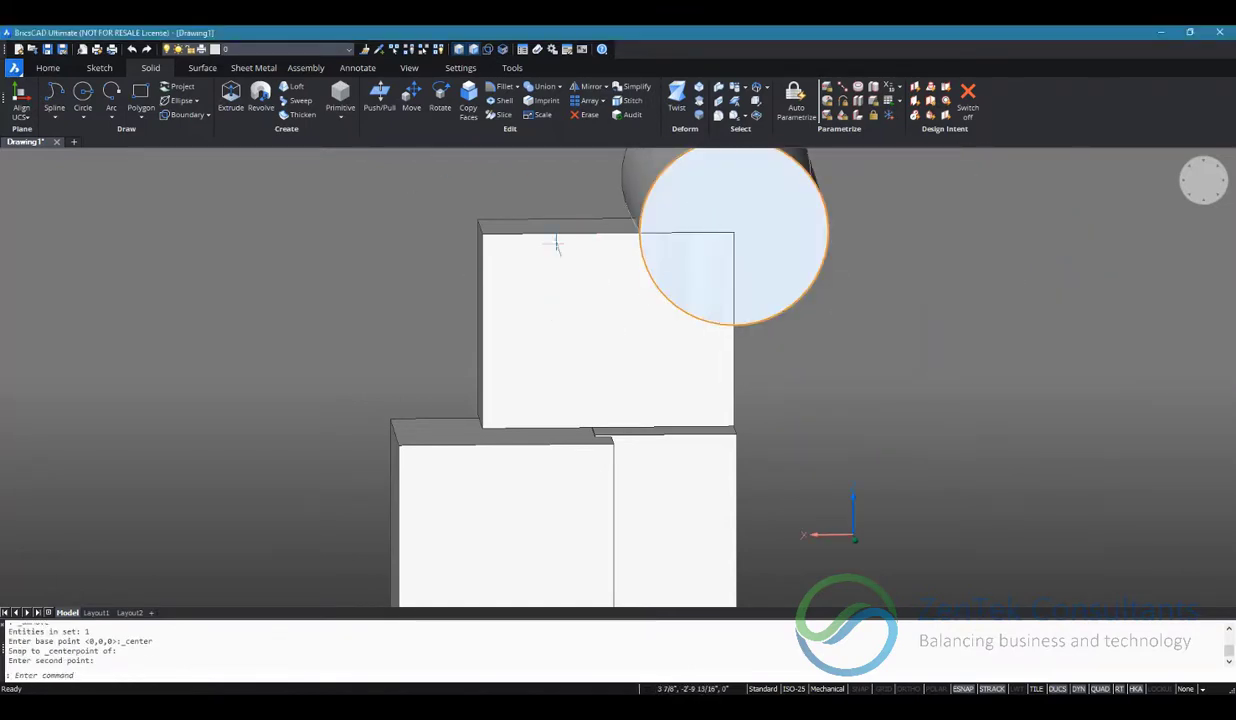
{"action": "middle_click_drag", "start_coordinate": [765, 344], "coordinate": [690, 297], "text": "shift"}
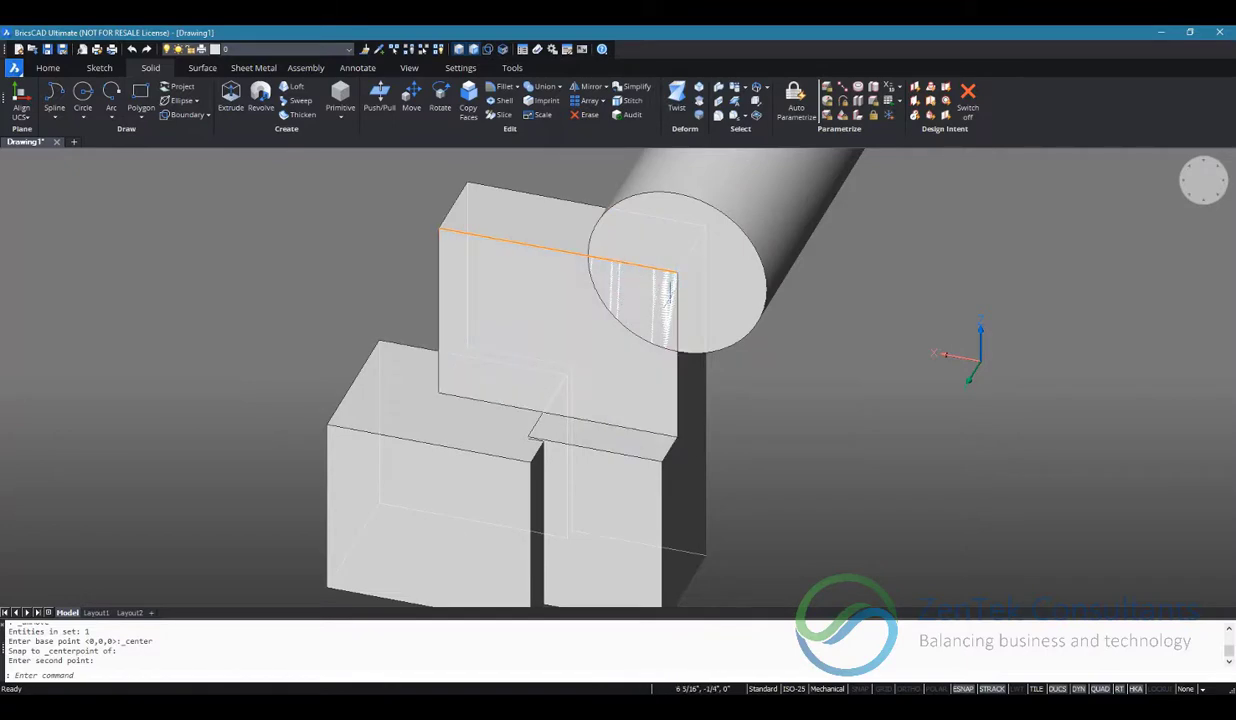
{"action": "mouse_move", "coordinate": [699, 327]}
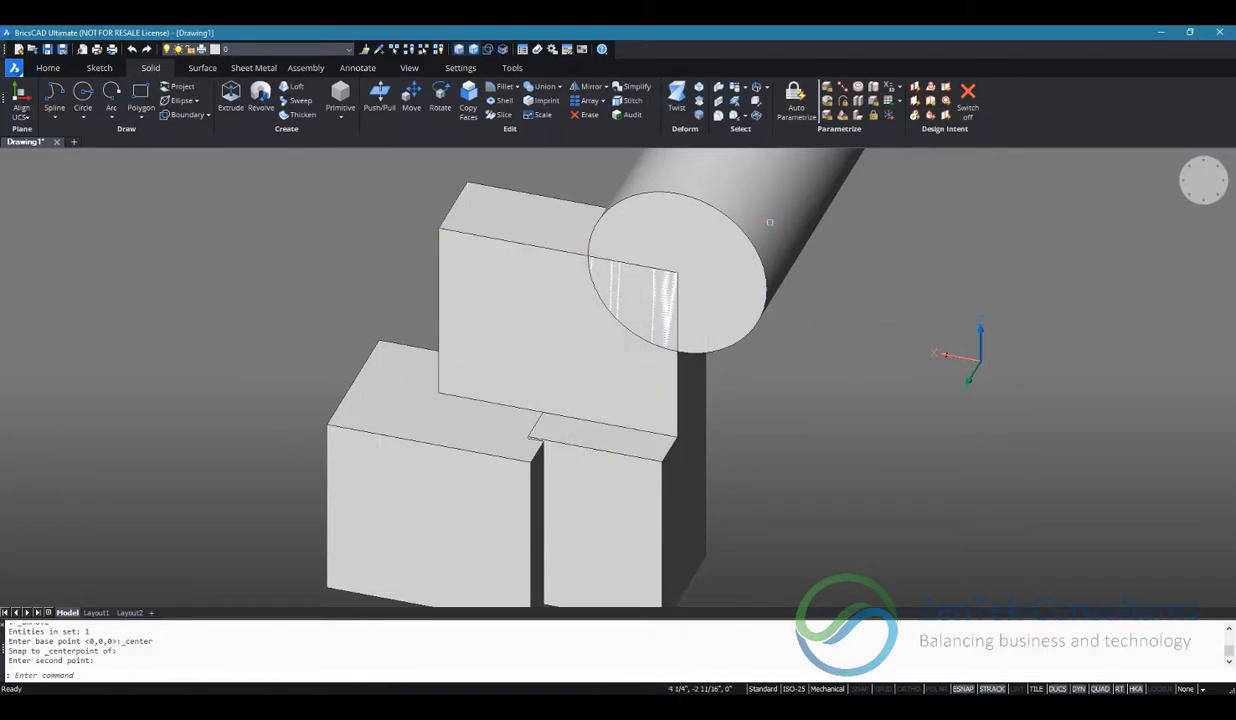
{"action": "left_click", "coordinate": [558, 87]}
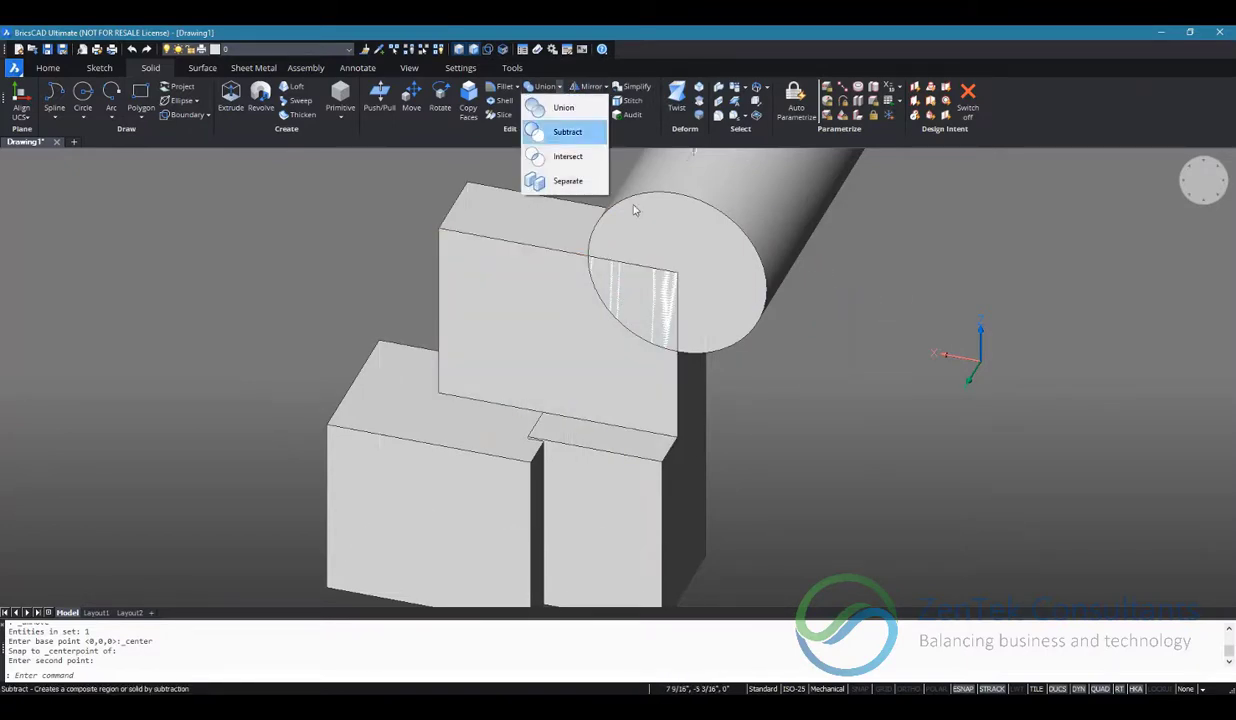
{"action": "left_click", "coordinate": [567, 131]}
{"action": "left_click", "coordinate": [728, 228]}
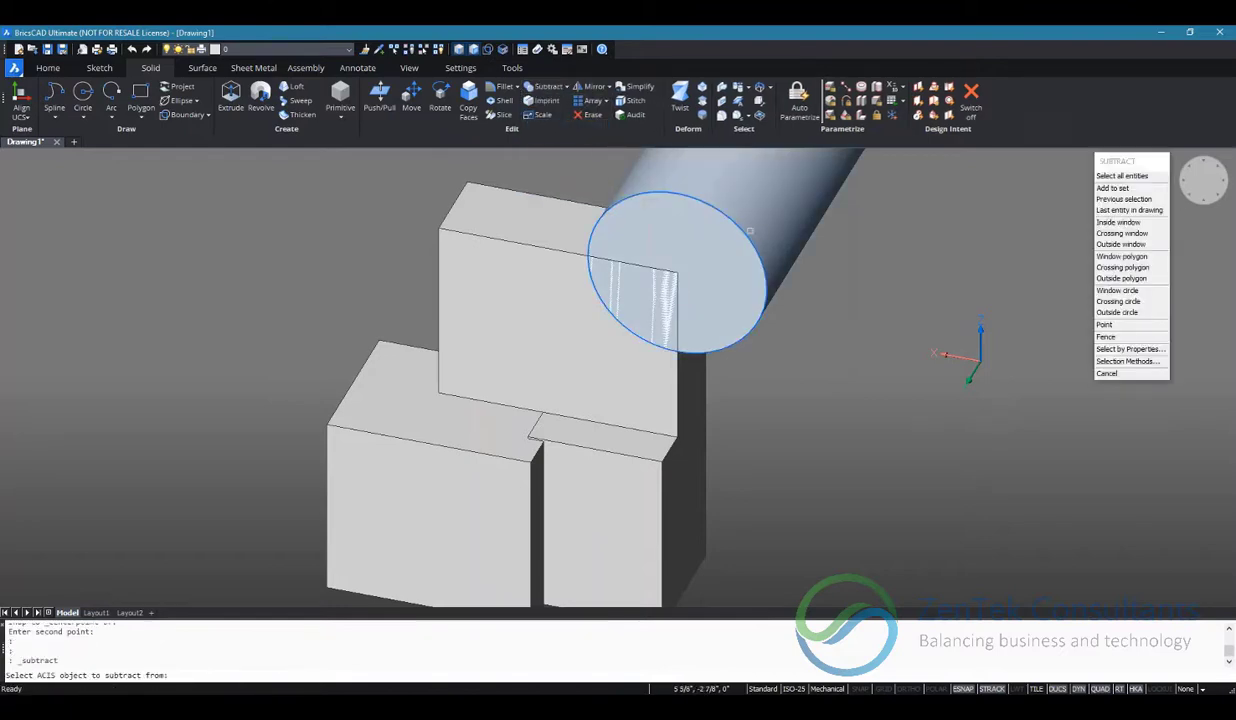
{"action": "left_click", "coordinate": [568, 300]}
{"action": "key", "text": "Return"}
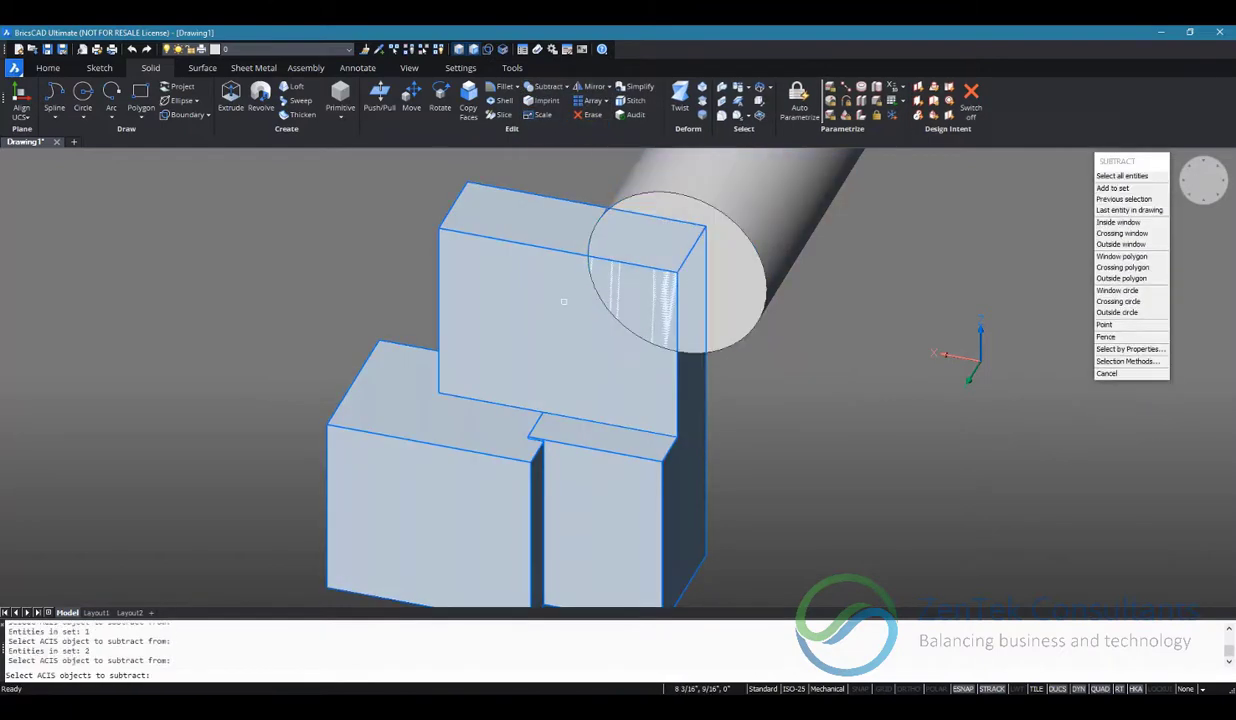
{"action": "key", "text": "Escape"}
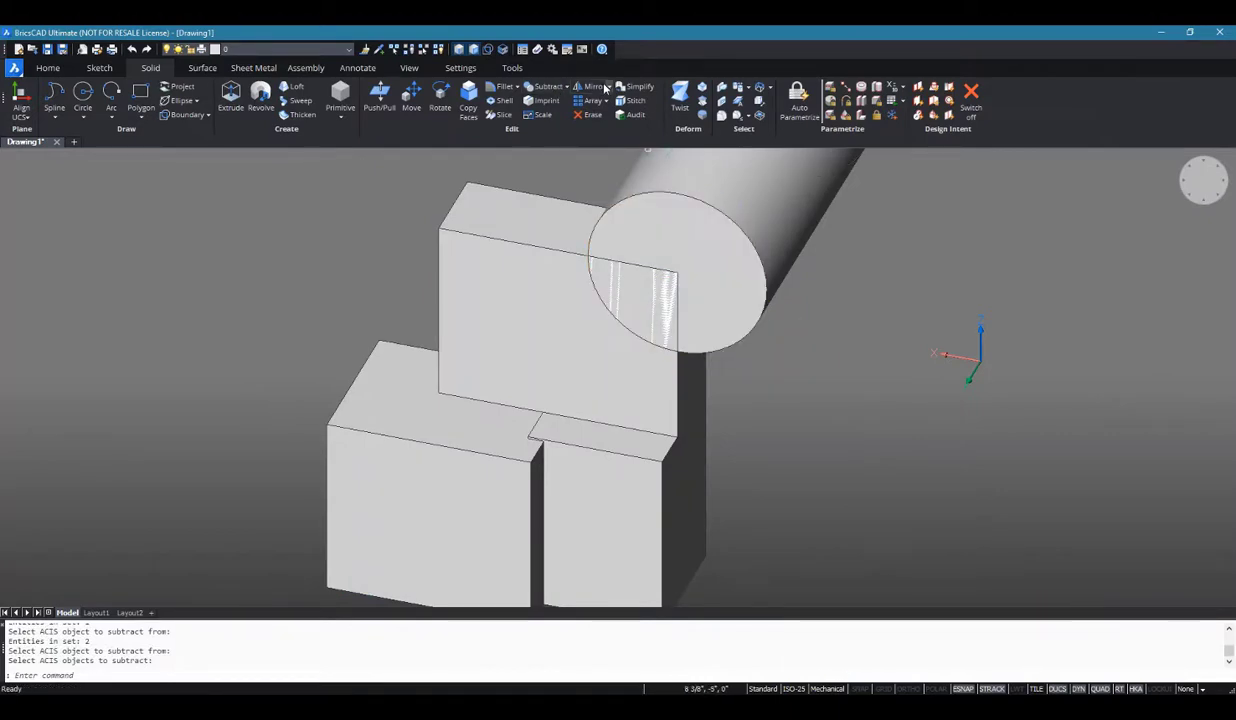
Subtract the overlapping cylinder from the merged block solid, cutting a concave notch out of the upper block's corner.
{"action": "left_click", "coordinate": [568, 88]}
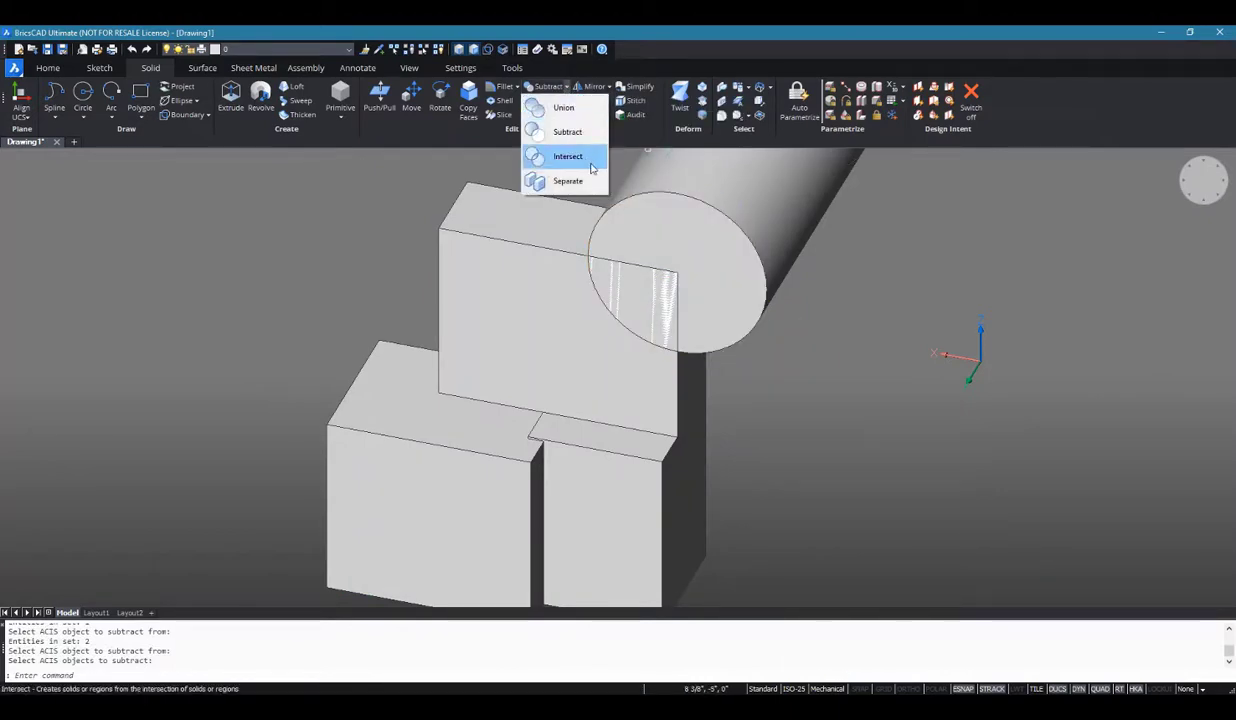
{"action": "left_click", "coordinate": [556, 132]}
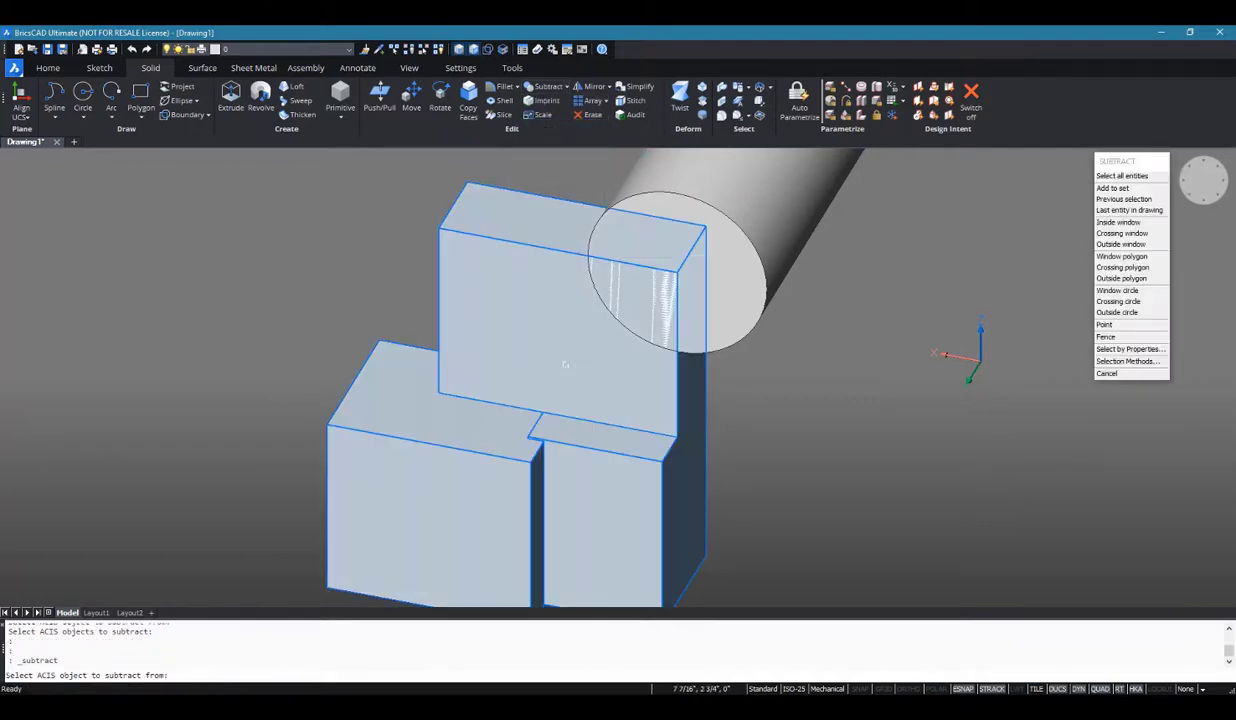
{"action": "left_click", "coordinate": [536, 341]}
{"action": "key", "text": "Return"}
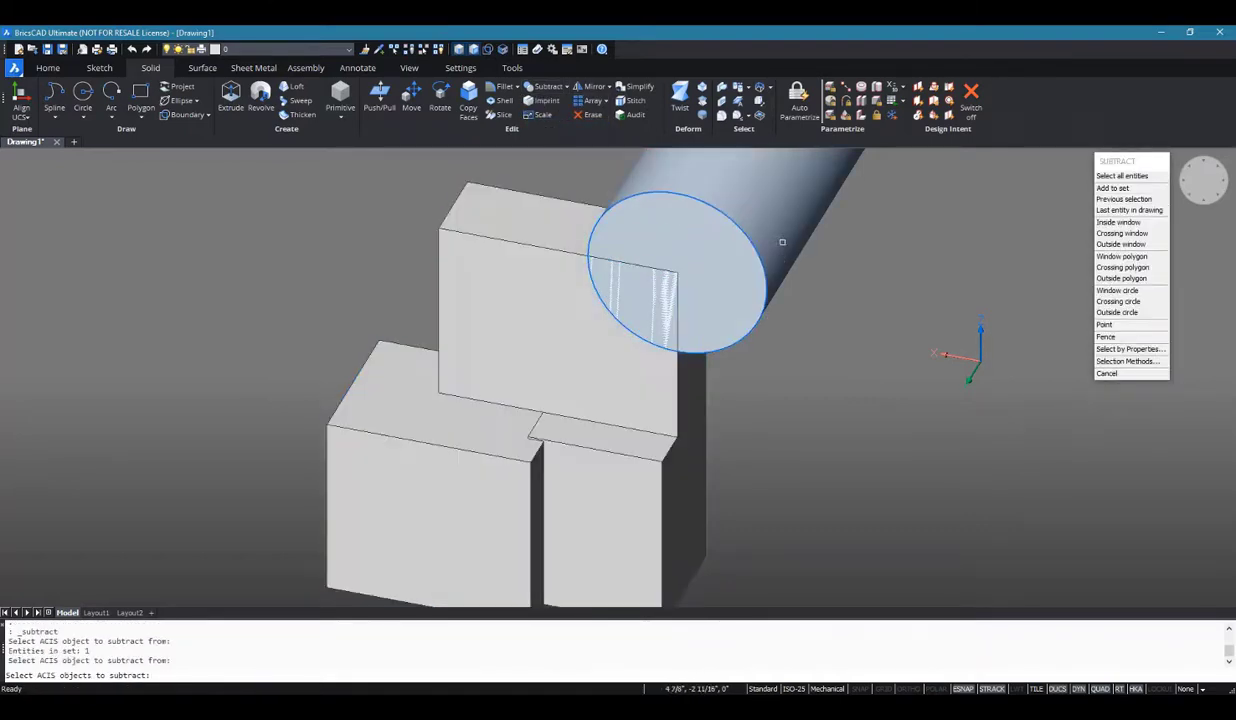
{"action": "left_click", "coordinate": [754, 235]}
{"action": "key", "text": "Return"}
{"action": "middle_click_drag", "start_coordinate": [795, 400], "coordinate": [818, 374], "text": "shift"}
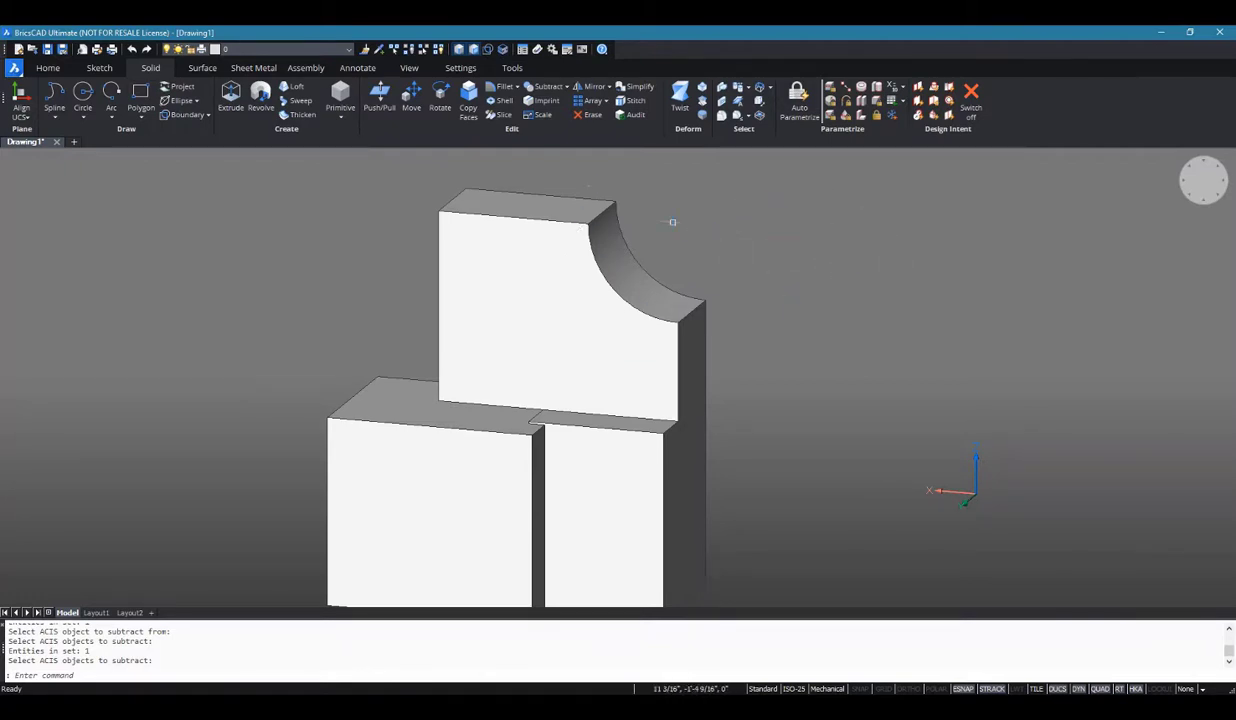
{"action": "middle_click_drag", "start_coordinate": [595, 318], "coordinate": [636, 364], "text": "shift"}
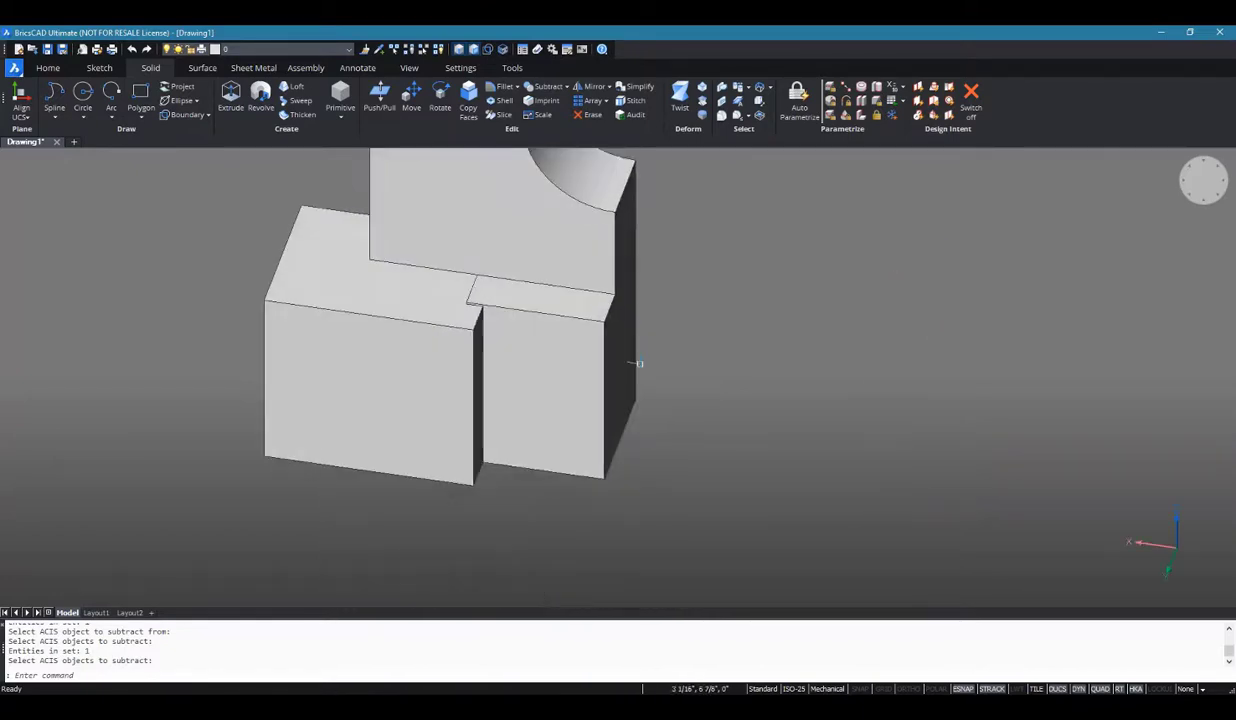
Draw a circle with a radius of about 1 11/16" on the ground plane beside the block solid and extrude it upward into a cylinder.
{"action": "left_click", "coordinate": [567, 88]}
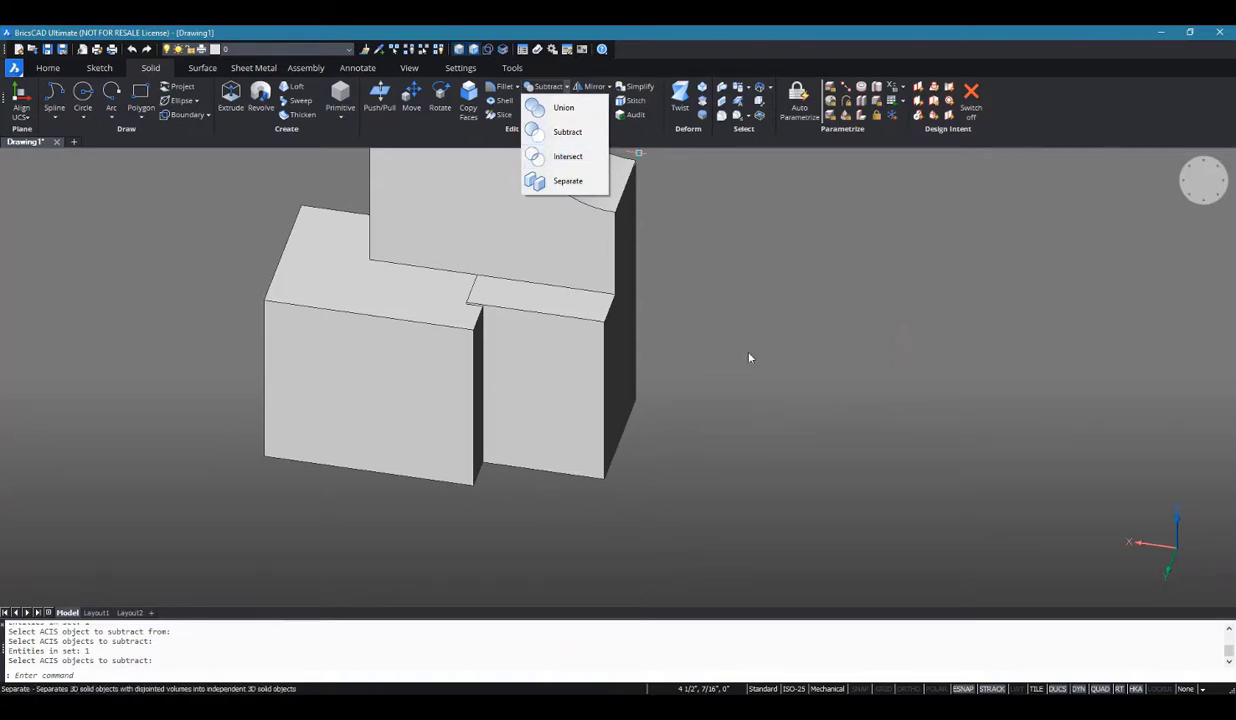
{"action": "left_click", "coordinate": [752, 319]}
{"action": "middle_click_drag", "start_coordinate": [822, 335], "coordinate": [760, 337]}
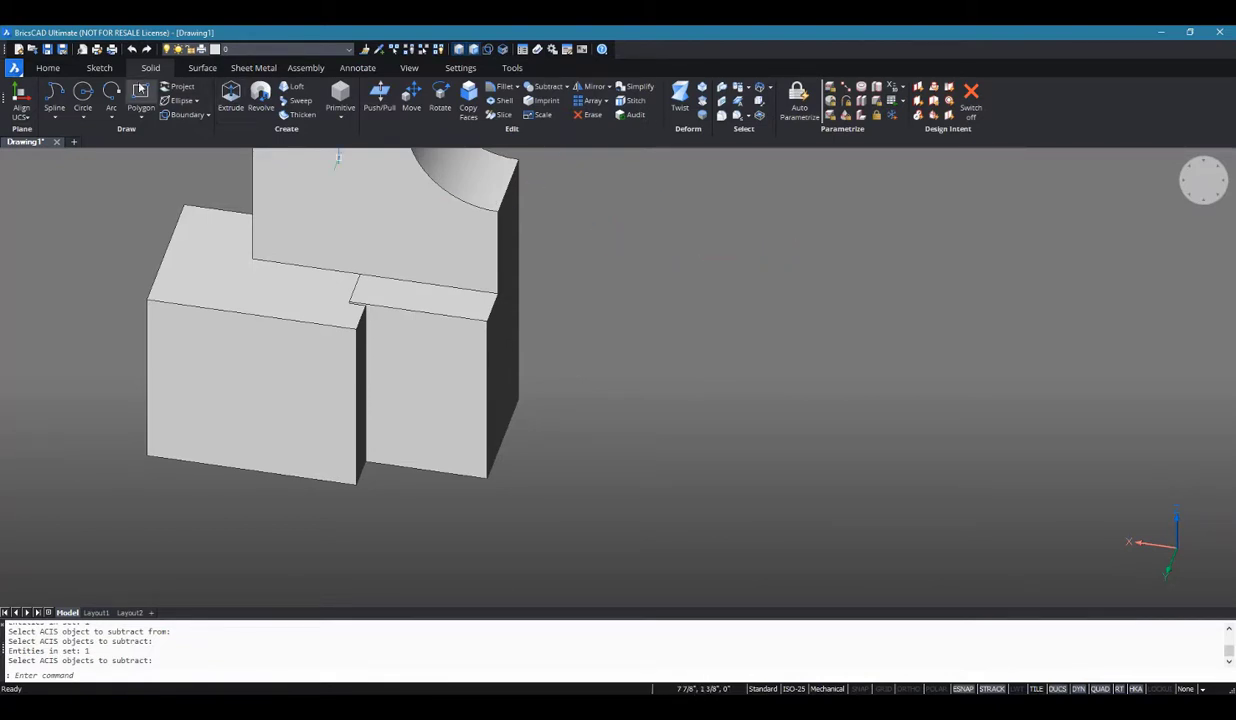
{"action": "left_click", "coordinate": [84, 92]}
{"action": "left_click", "coordinate": [754, 412]}
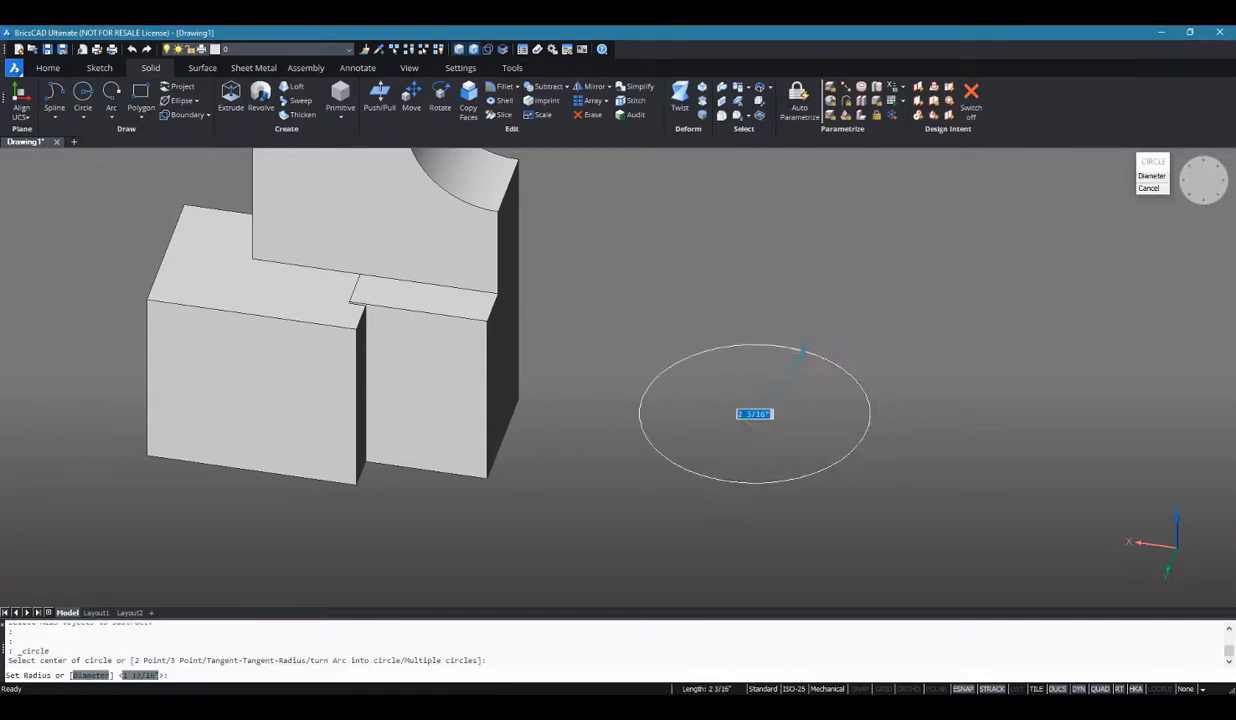
{"action": "left_click", "coordinate": [853, 405]}
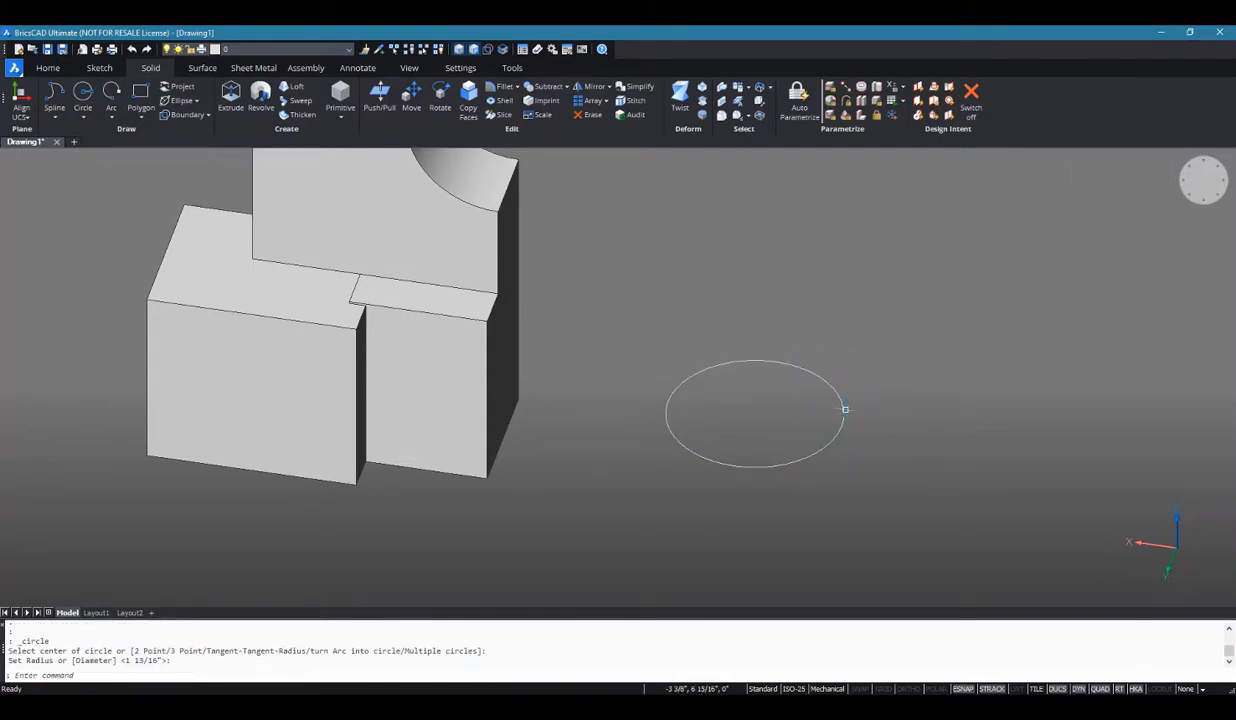
{"action": "left_click", "coordinate": [873, 415]}
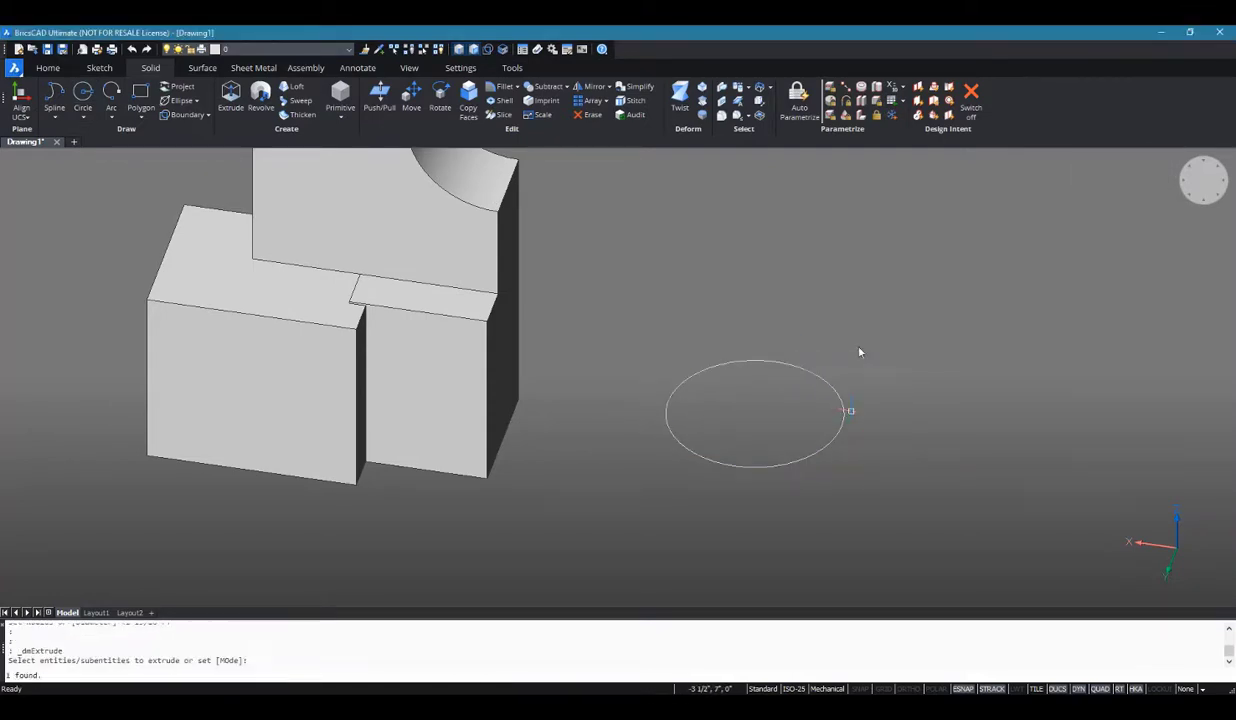
{"action": "left_click", "coordinate": [844, 218]}
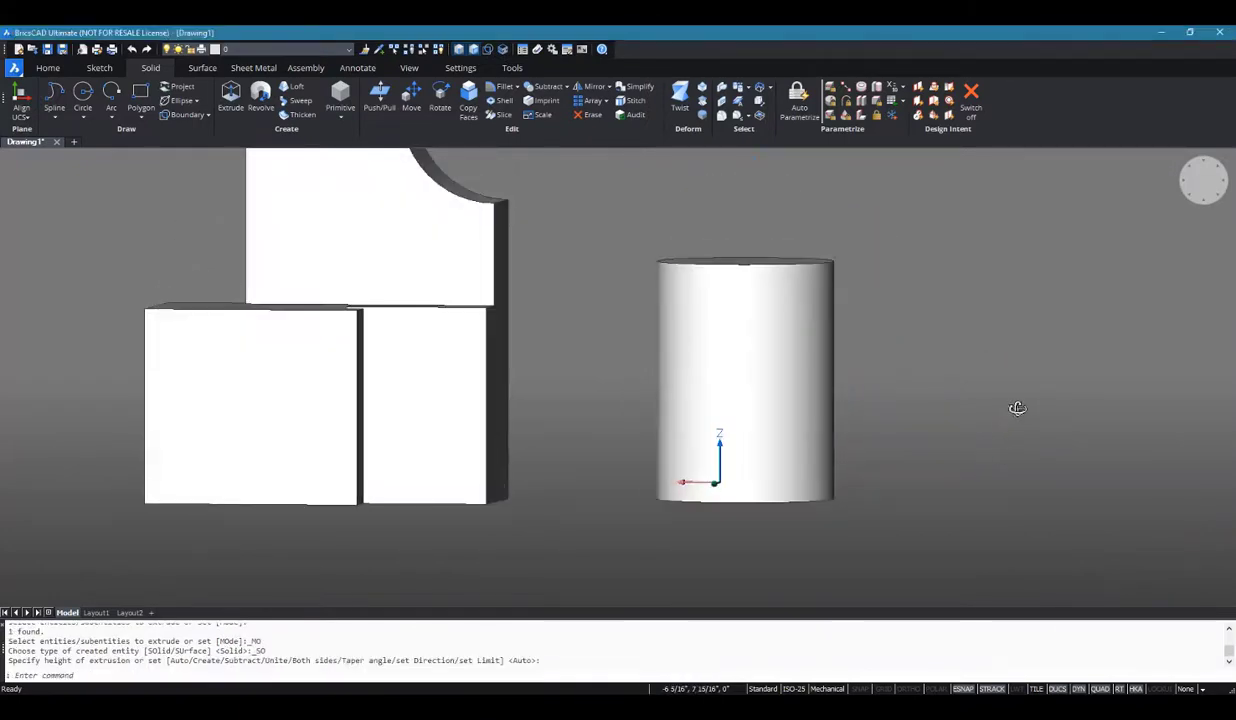
Draw a vertical circle centered on the front side of the upright cylinder, slightly narrower than the cylinder.
{"action": "left_click", "coordinate": [83, 95]}
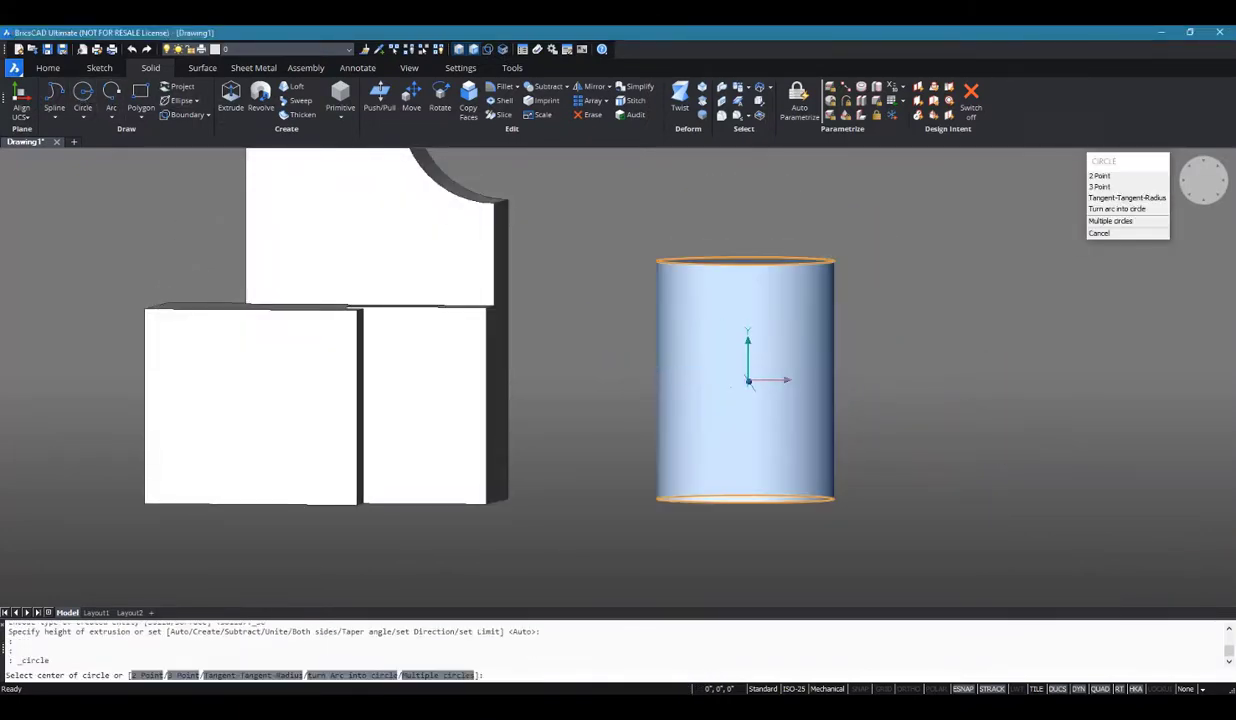
{"action": "left_click", "coordinate": [745, 380]}
{"action": "left_click", "coordinate": [822, 356]}
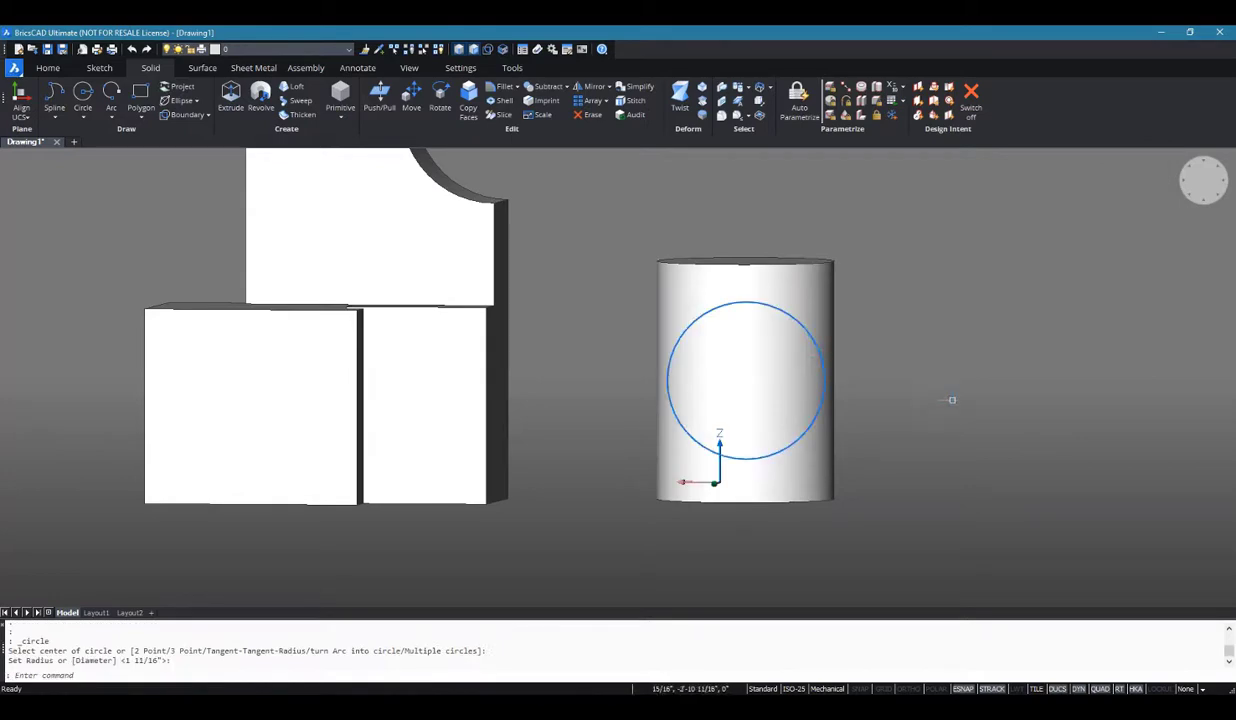
{"action": "middle_click_drag", "start_coordinate": [951, 400], "coordinate": [842, 540], "text": "shift"}
Extrude the vertical circle through the upright cylinder with the Create option, as a separate solid protruding on both sides.
{"action": "left_click", "coordinate": [816, 391]}
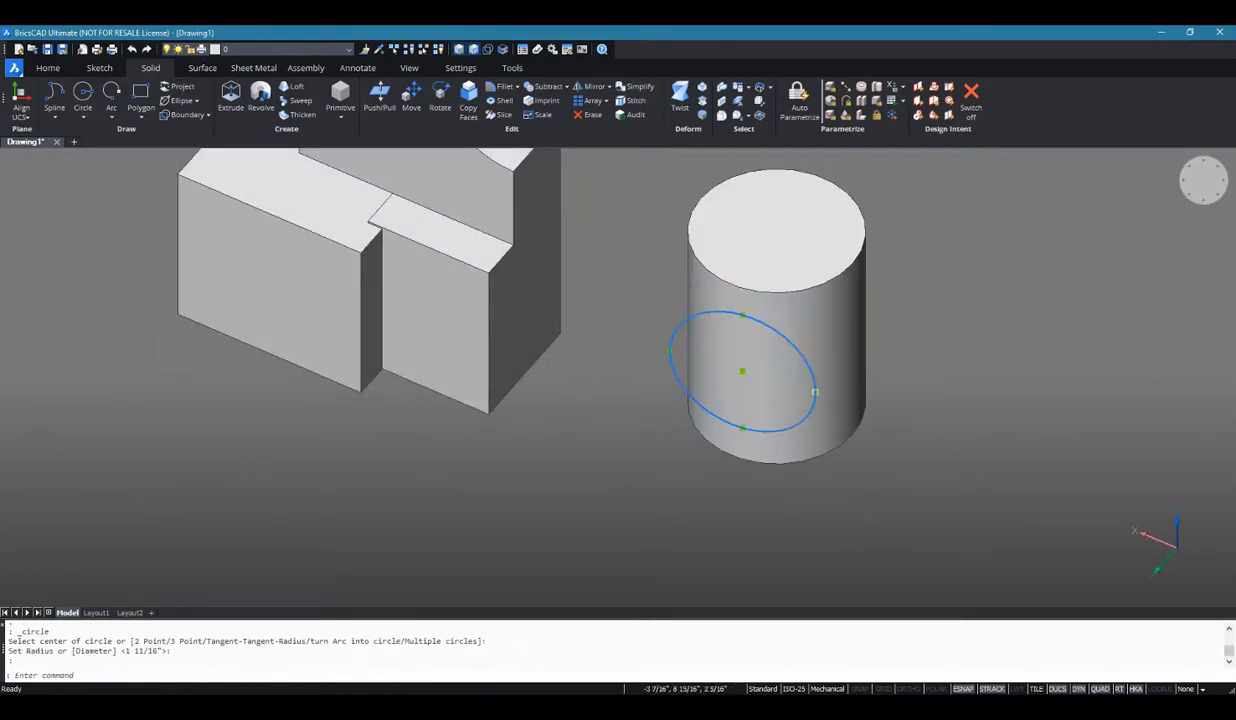
{"action": "left_click", "coordinate": [834, 404]}
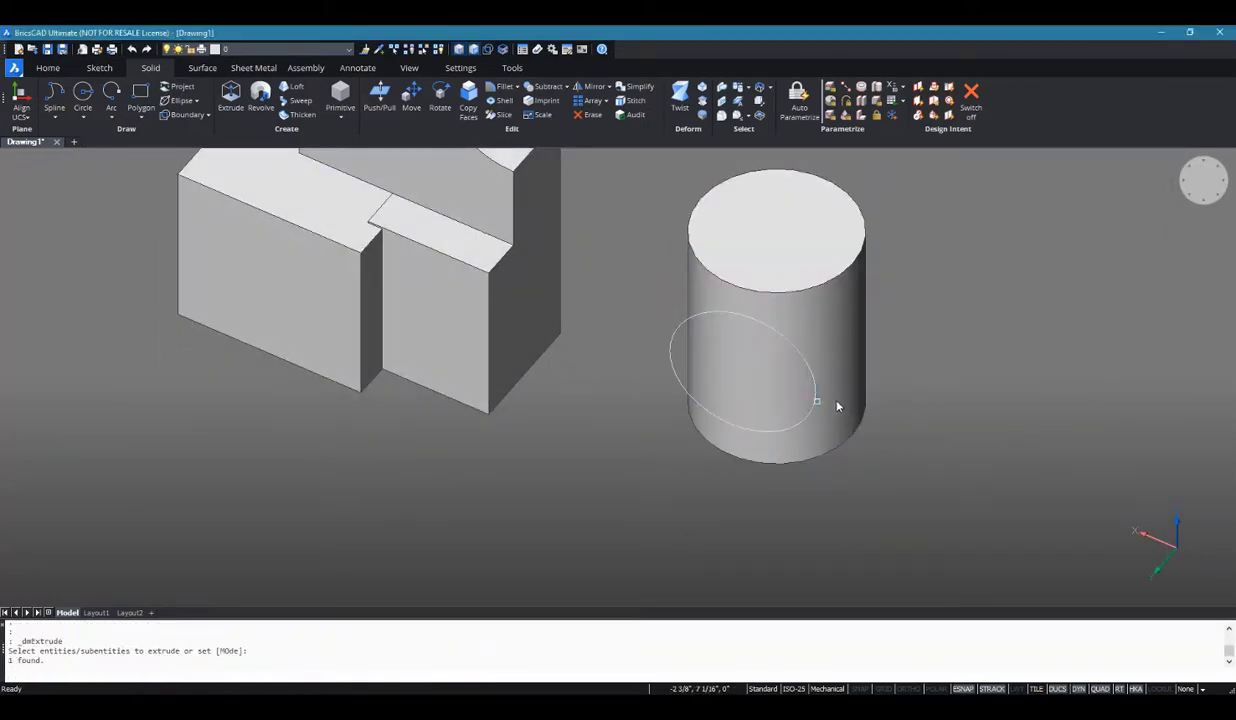
{"action": "left_click", "coordinate": [915, 236]}
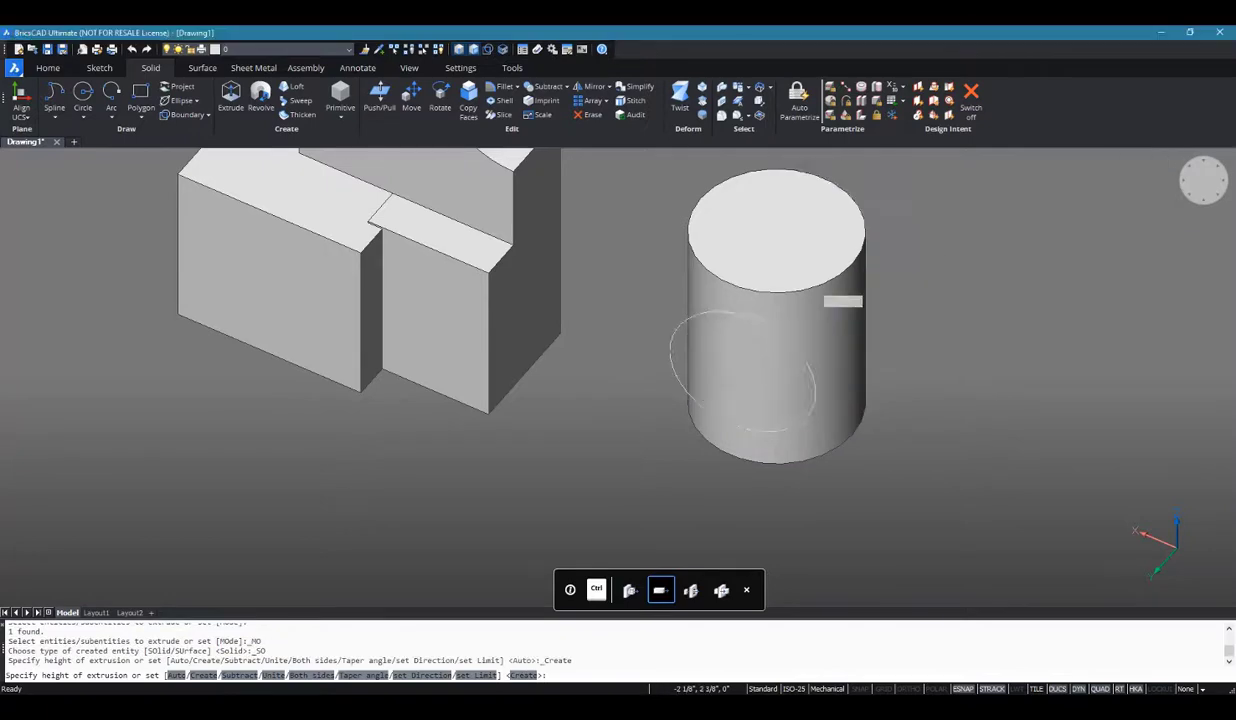
{"action": "middle_click_drag", "start_coordinate": [1003, 420], "coordinate": [935, 305], "text": "shift"}
{"action": "mouse_move", "coordinate": [906, 224]}
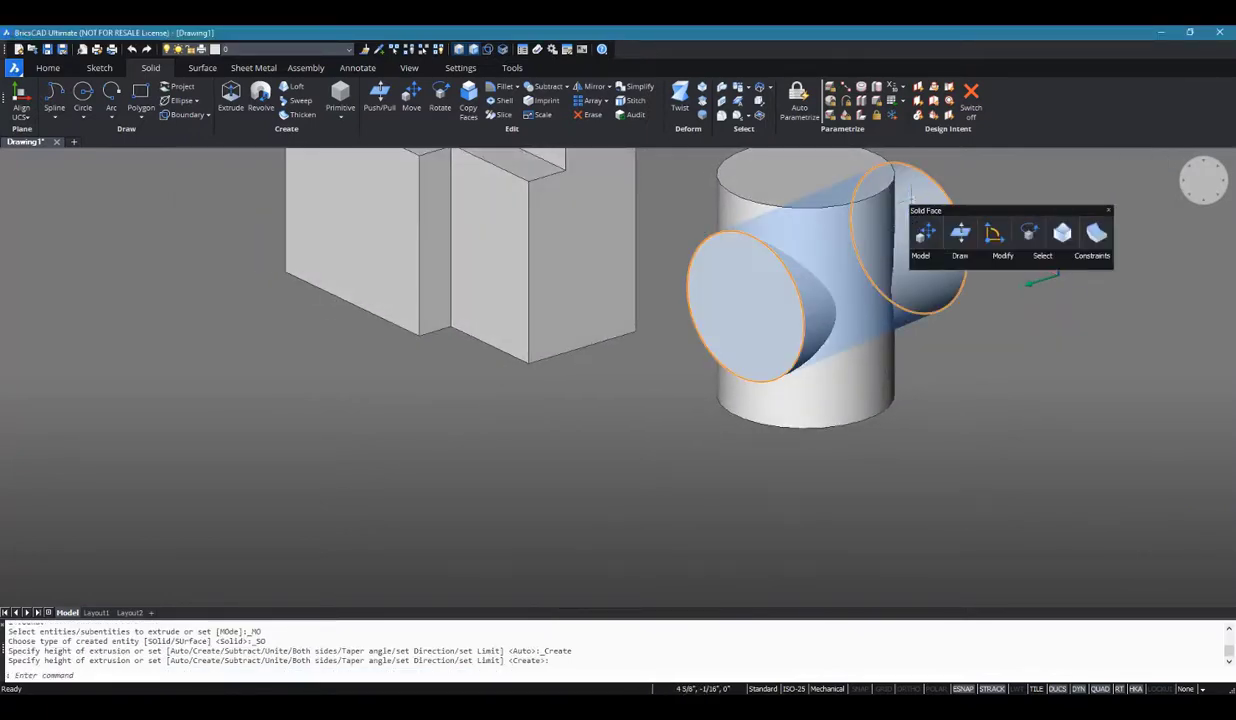
{"action": "key", "text": "Escape"}
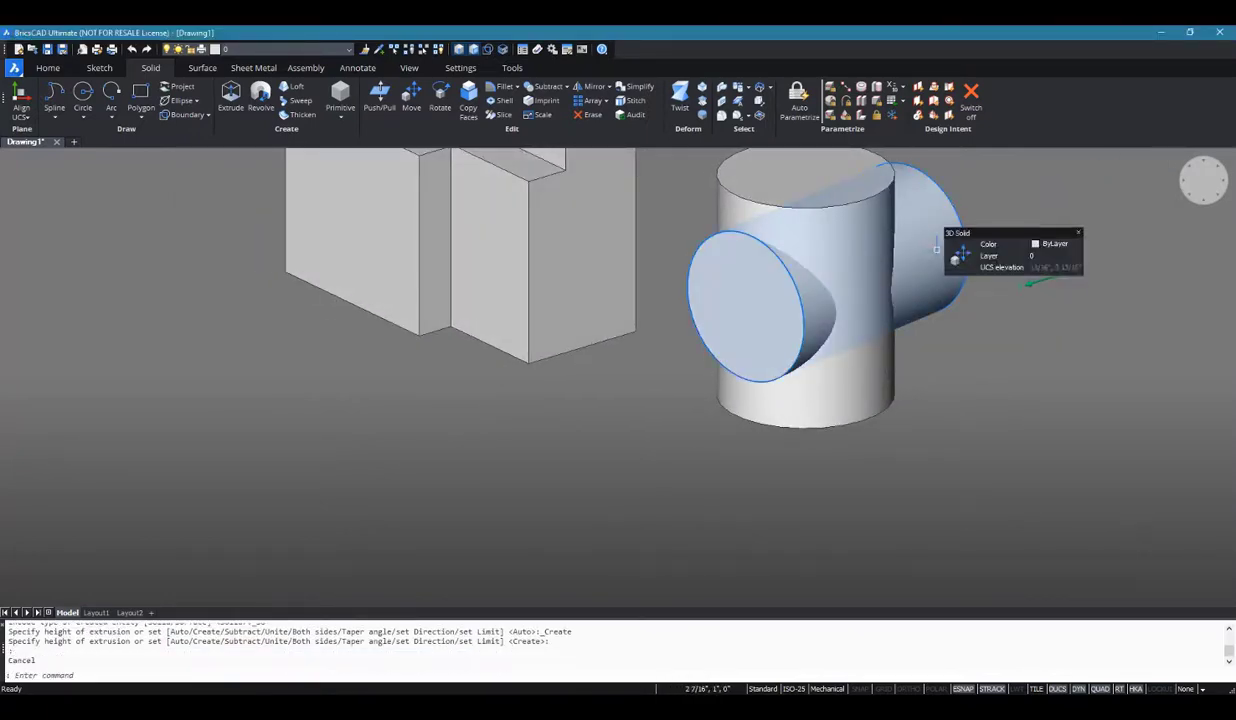
{"action": "key", "text": "Escape"}
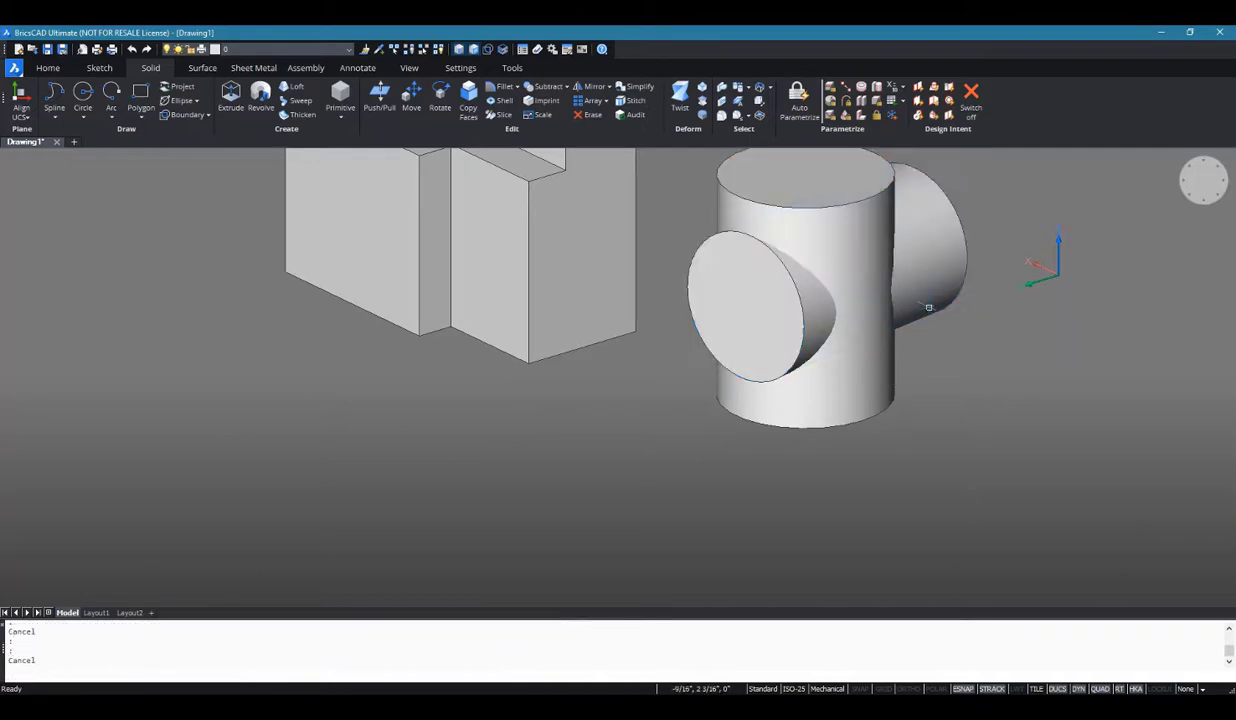
Intersect the upright cylinder with the horizontal cylinder, keeping only their common volume.
{"action": "left_click", "coordinate": [566, 87]}
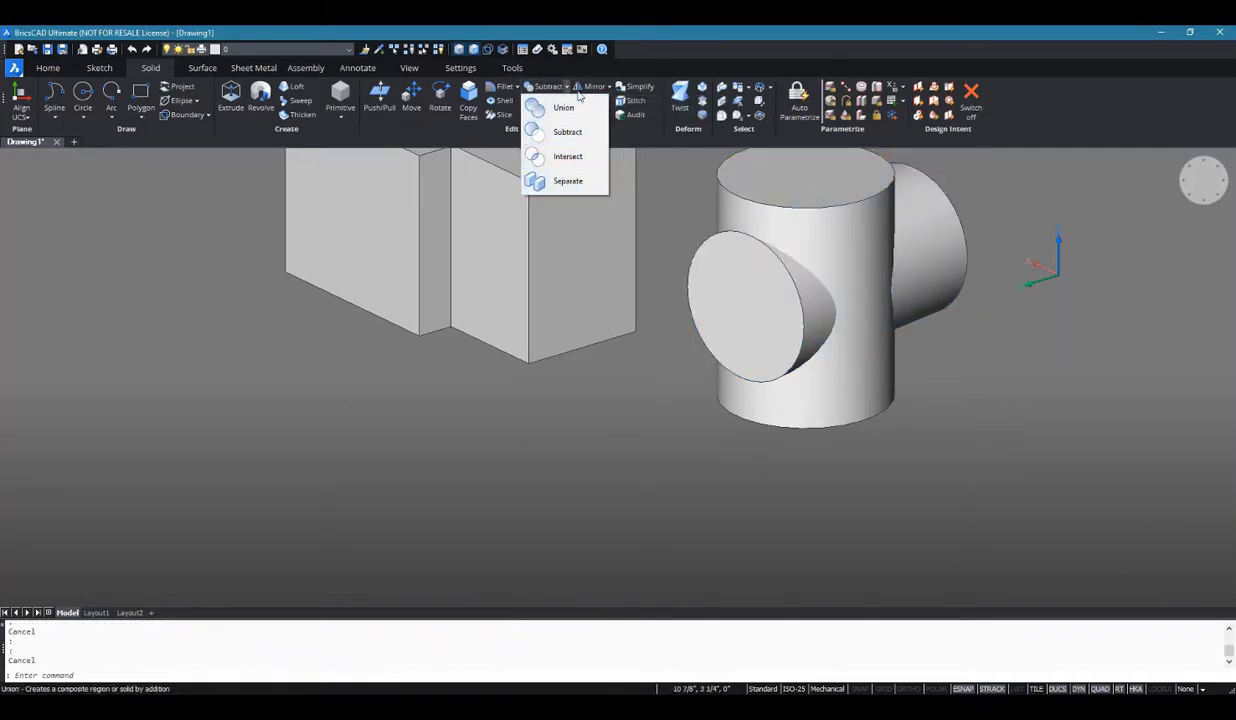
{"action": "left_click", "coordinate": [572, 157]}
{"action": "left_click", "coordinate": [824, 220]}
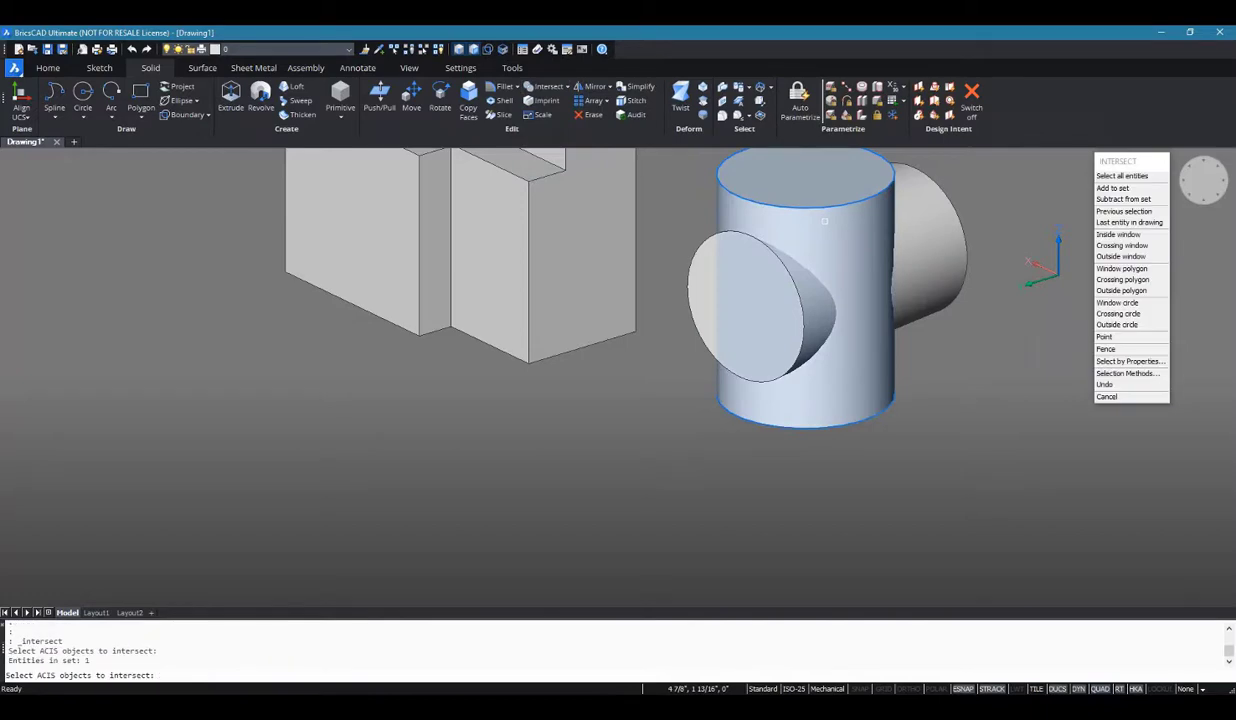
{"action": "left_click", "coordinate": [893, 242]}
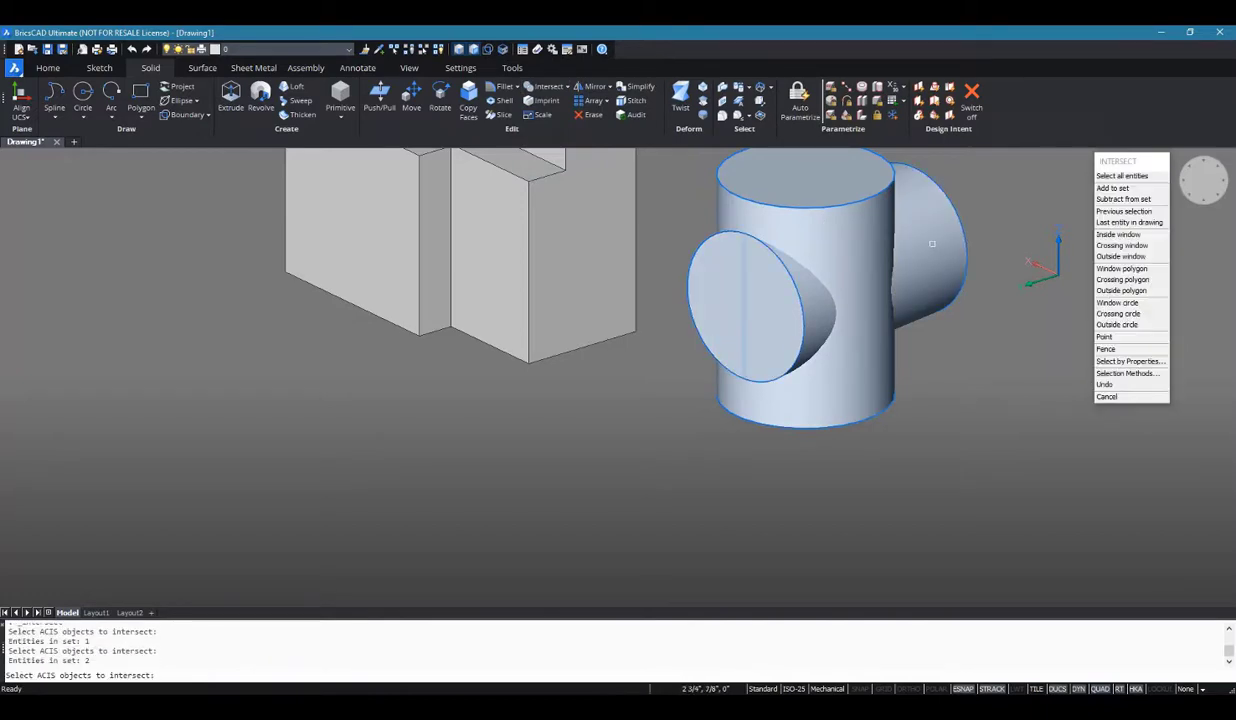
{"action": "key", "text": "Return"}
Examine the intersected cylinder solid and the notched block solid from several sides.
{"action": "middle_click_drag", "start_coordinate": [864, 430], "coordinate": [961, 298], "text": "shift"}
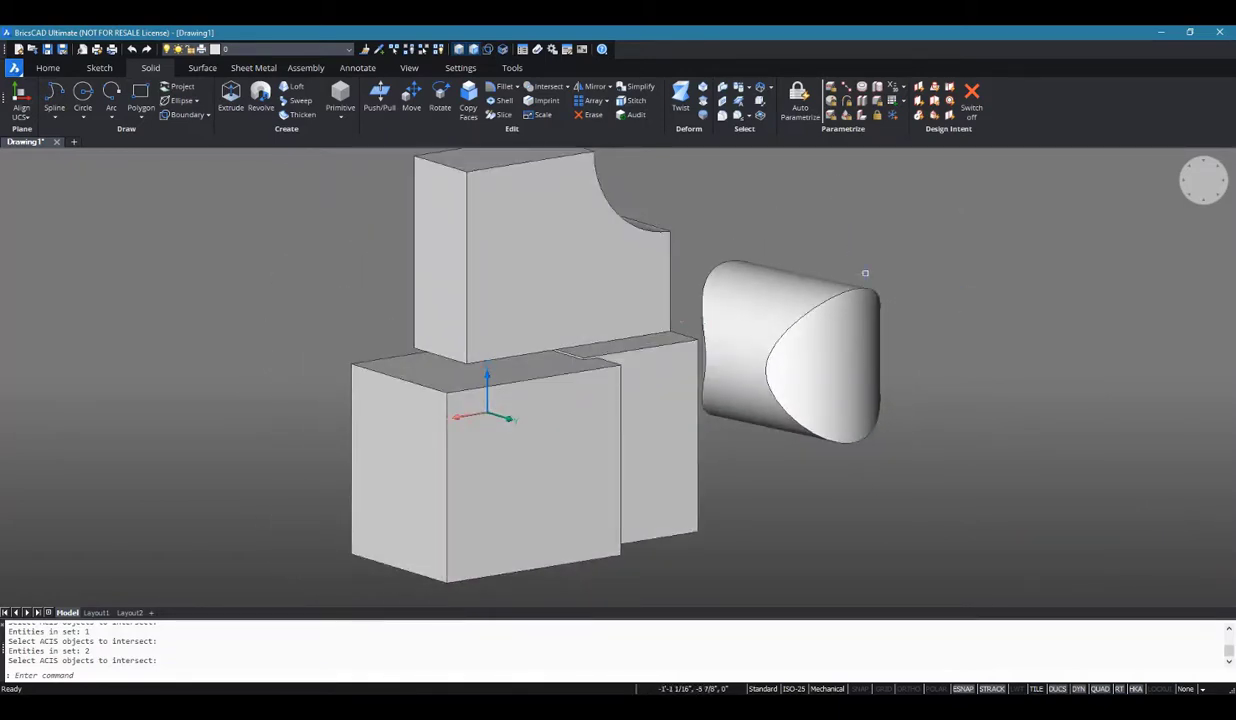
{"action": "middle_click_drag", "start_coordinate": [865, 273], "coordinate": [614, 252], "text": "shift"}
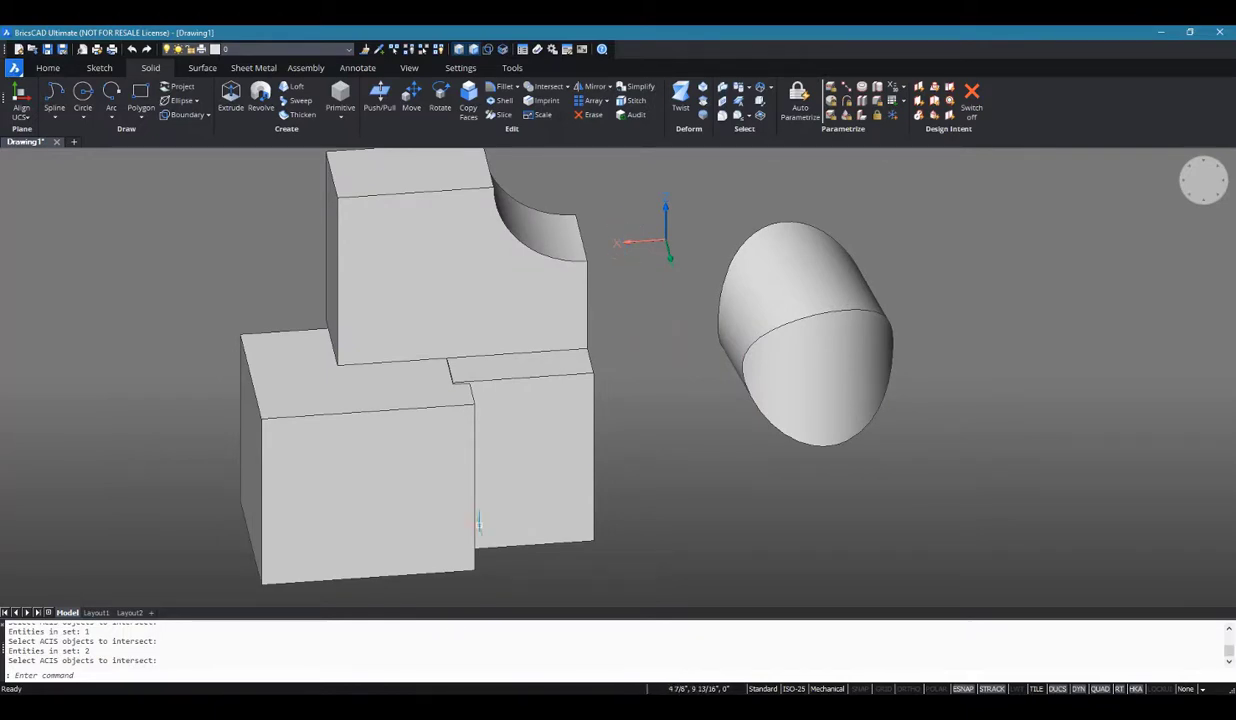
{"action": "middle_click_drag", "start_coordinate": [618, 312], "coordinate": [737, 356]}
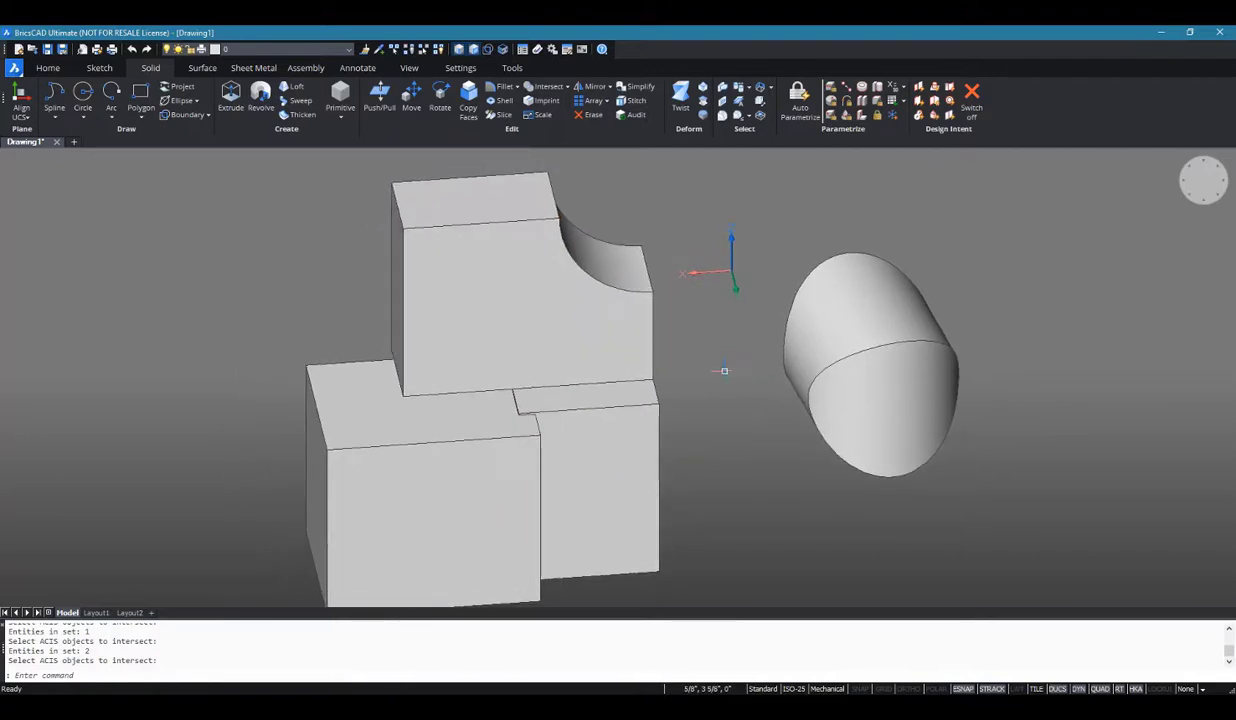
{"action": "scroll", "coordinate": [724, 371], "scroll_direction": "up", "scroll_amount": 2}
{"action": "scroll", "coordinate": [703, 383], "scroll_direction": "down", "scroll_amount": 4}
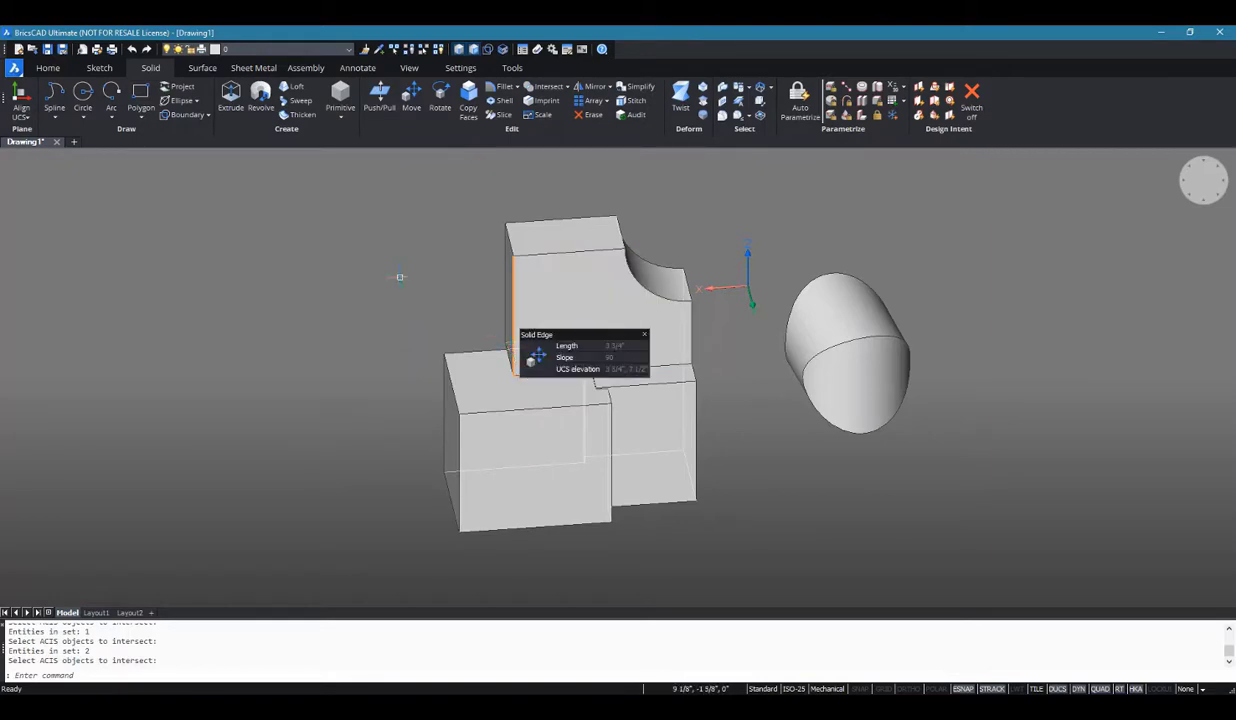
{"action": "middle_click_drag", "start_coordinate": [375, 306], "coordinate": [340, 334], "text": "shift"}
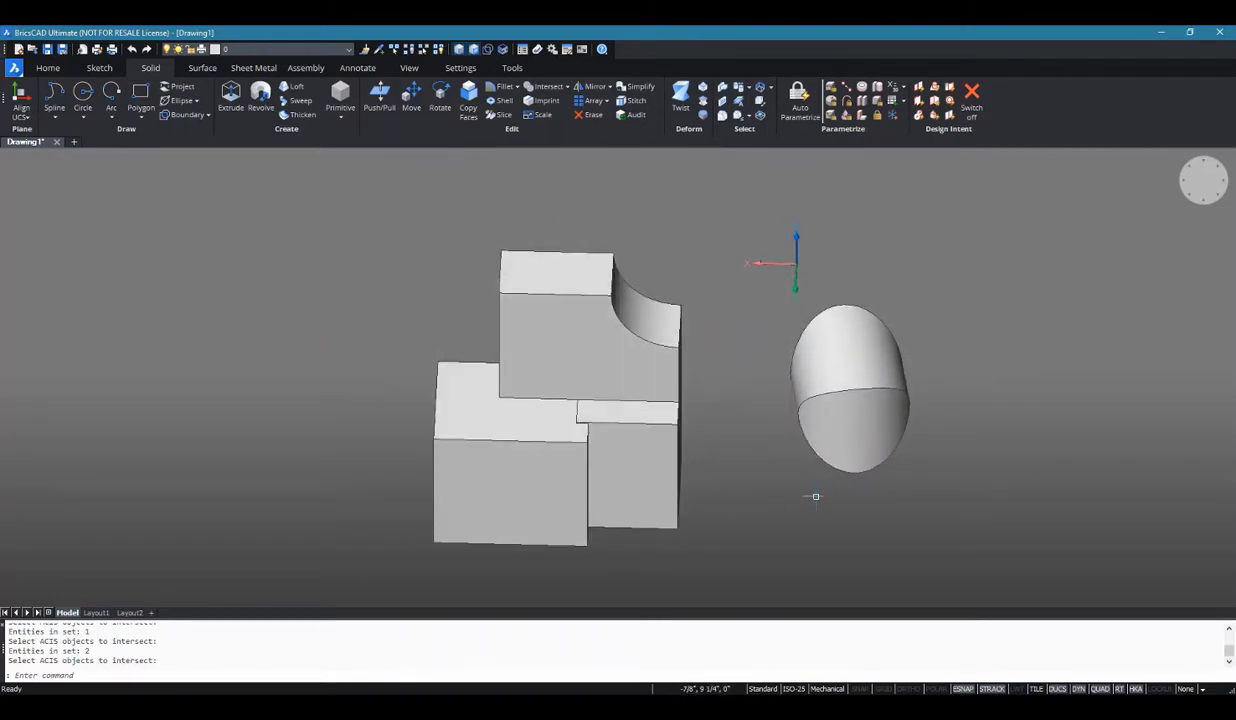